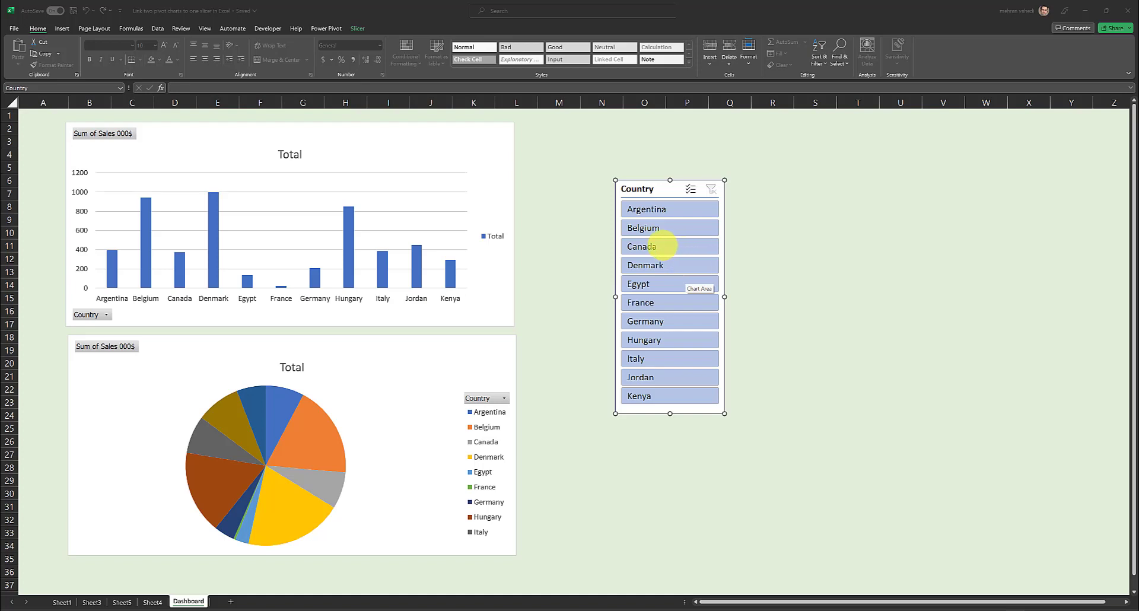
- Filter the bar chart through Canada, Denmark, Egypt, France, Germany and Argentina in the Country slicer, ending on Belgium
click(664, 245)
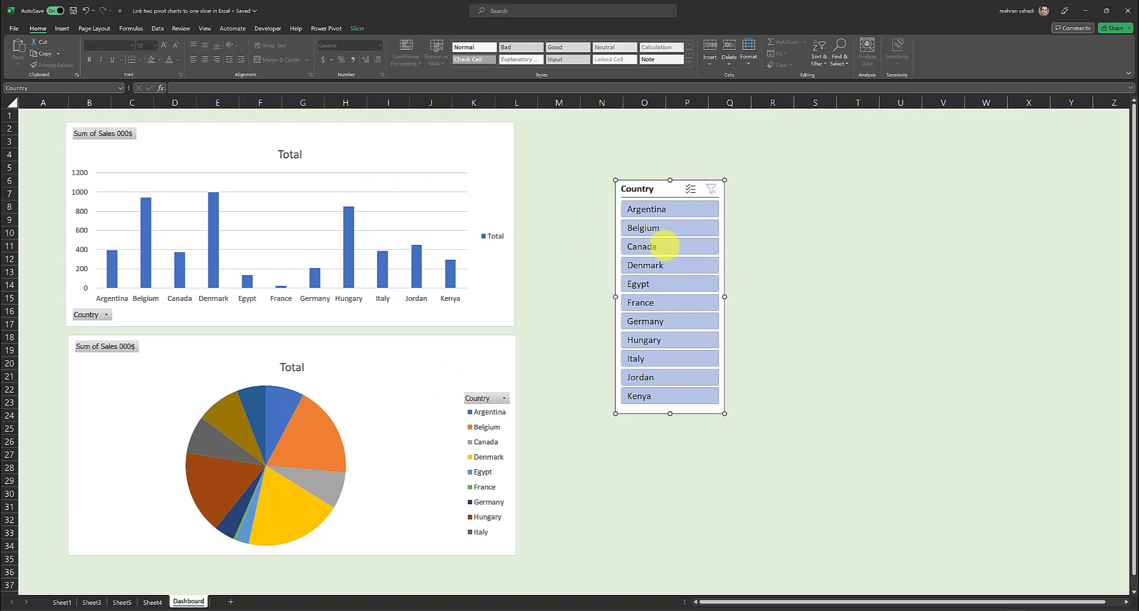
click(663, 245)
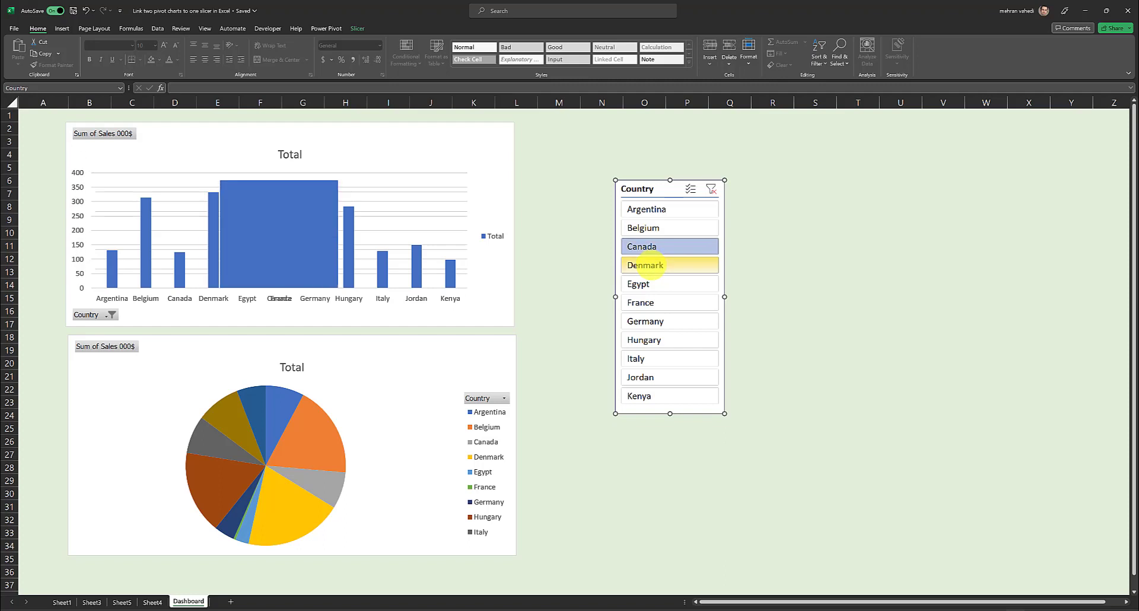
click(649, 264)
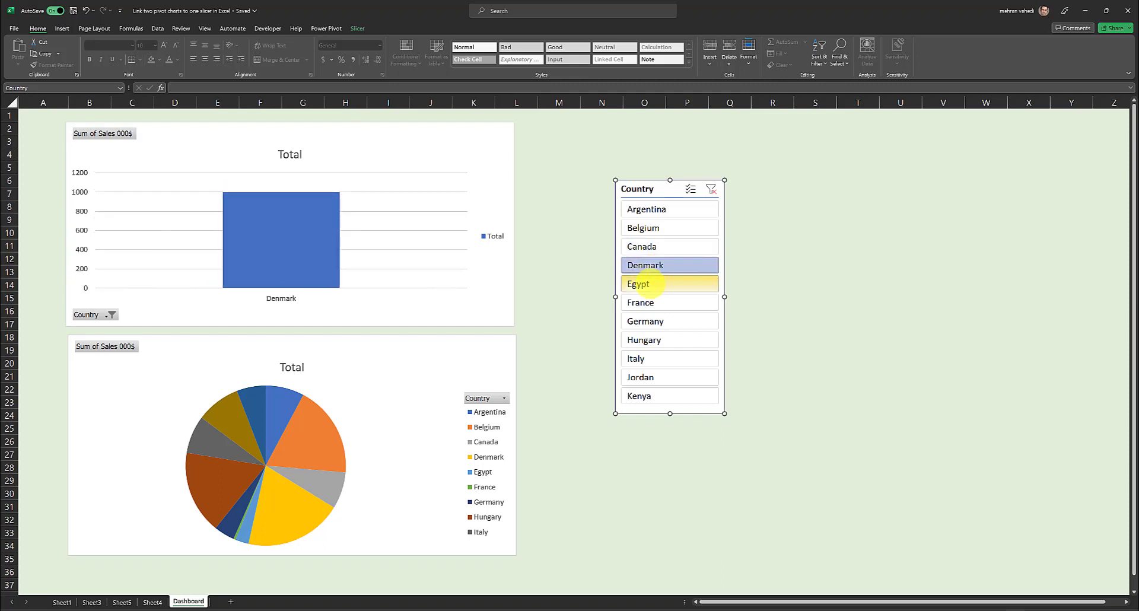
click(647, 283)
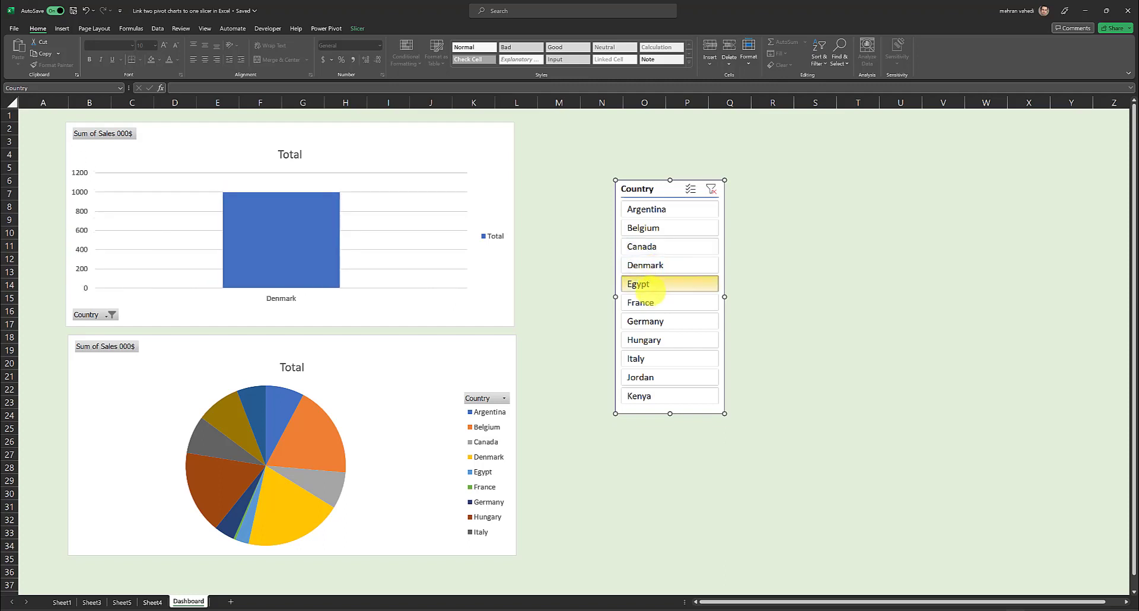
click(640, 303)
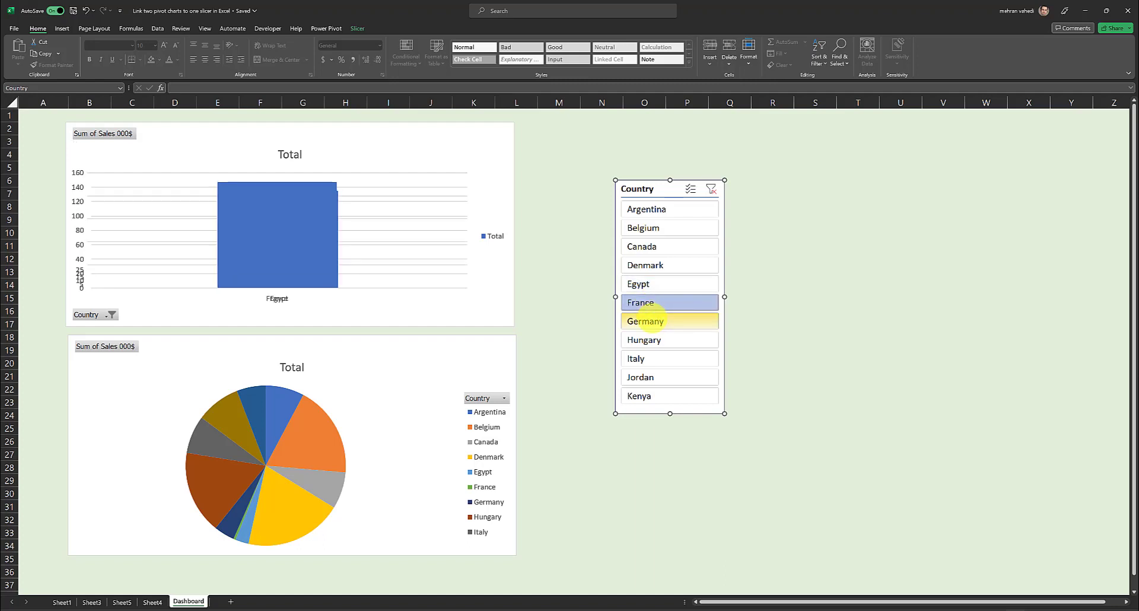
click(645, 321)
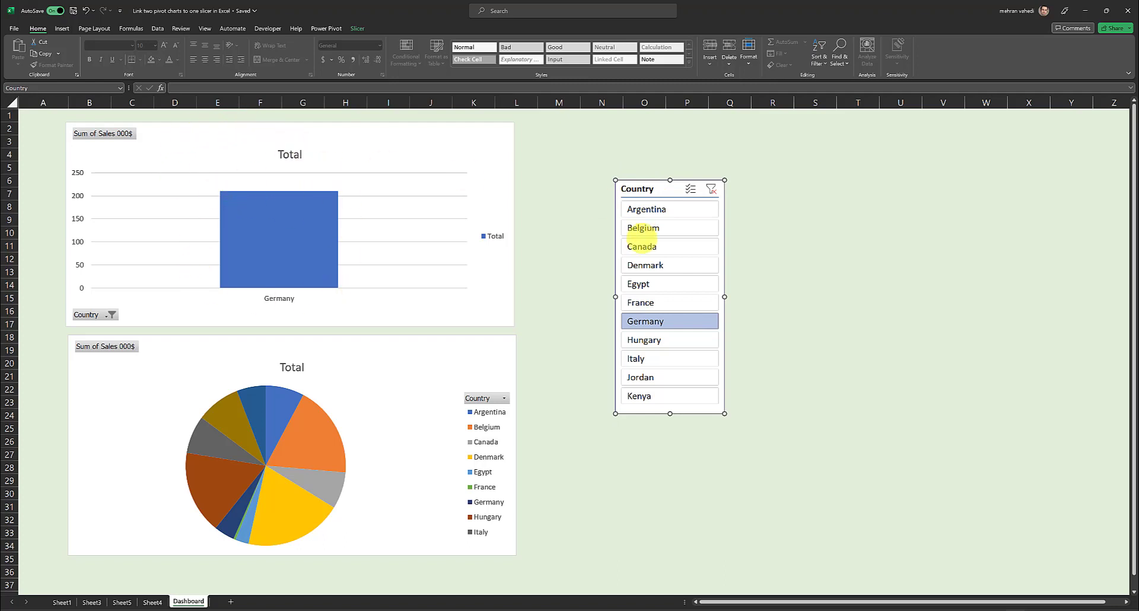
click(664, 229)
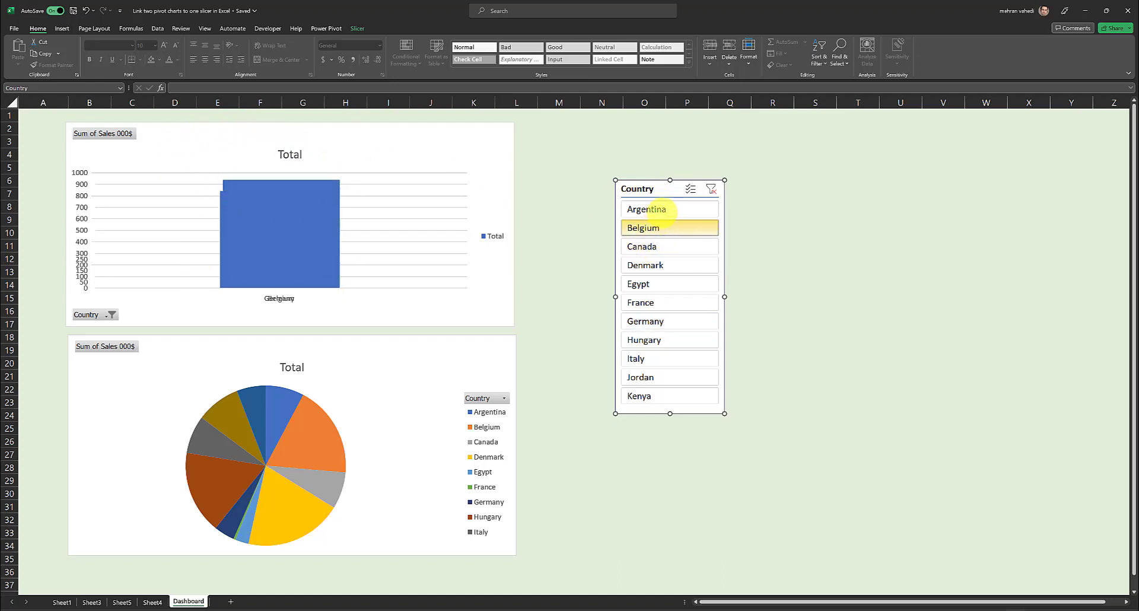
click(662, 211)
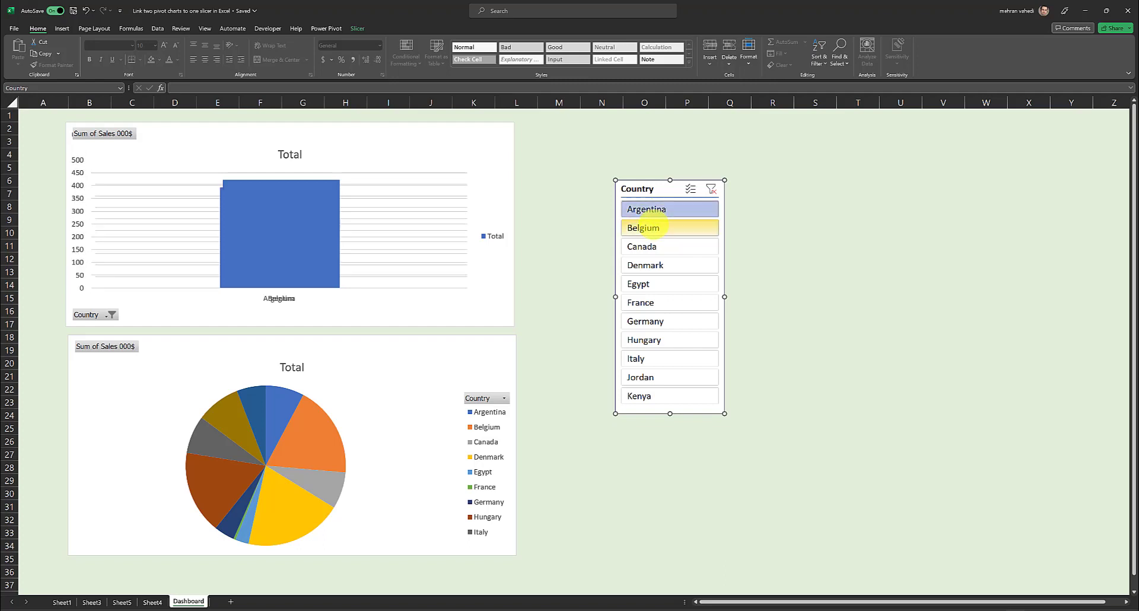
click(643, 227)
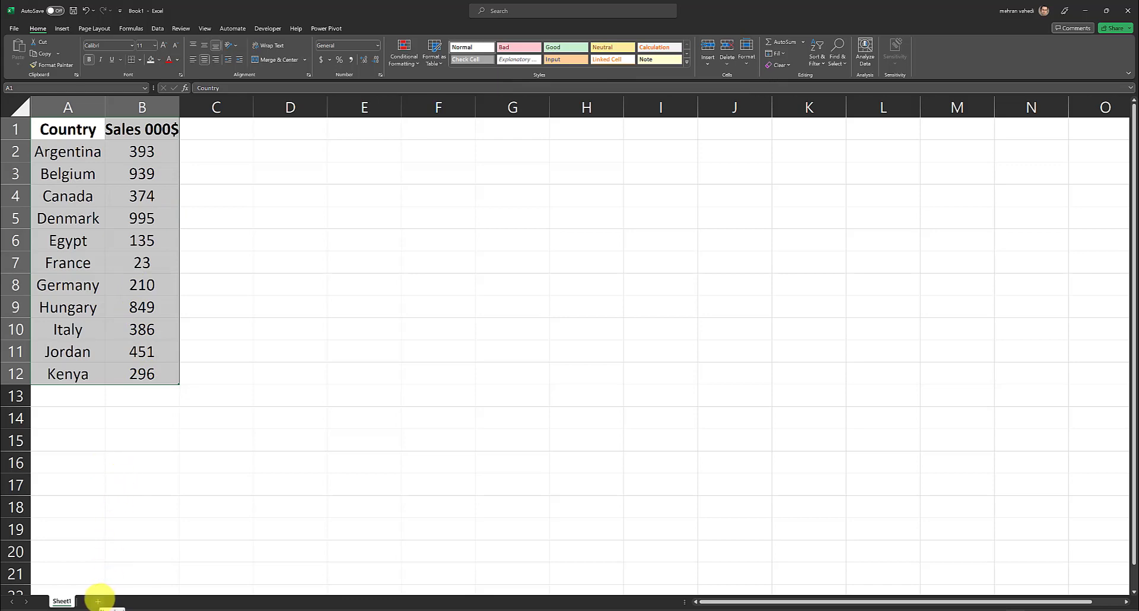
- Add a new worksheet and rename its tab to Dashboard
click(98, 601)
double_click(92, 601)
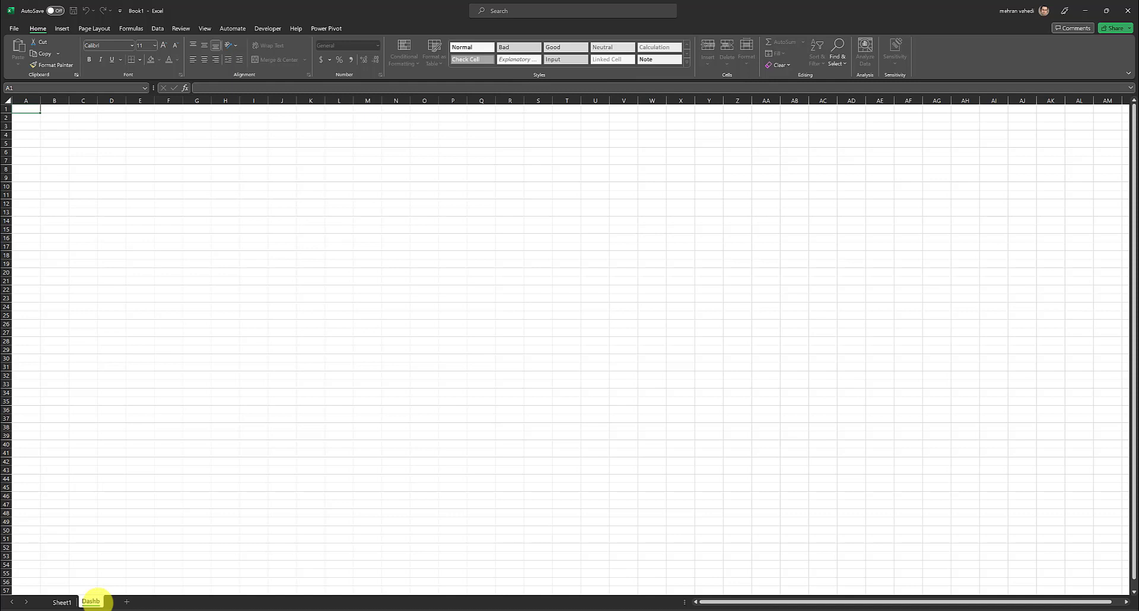
text(d)
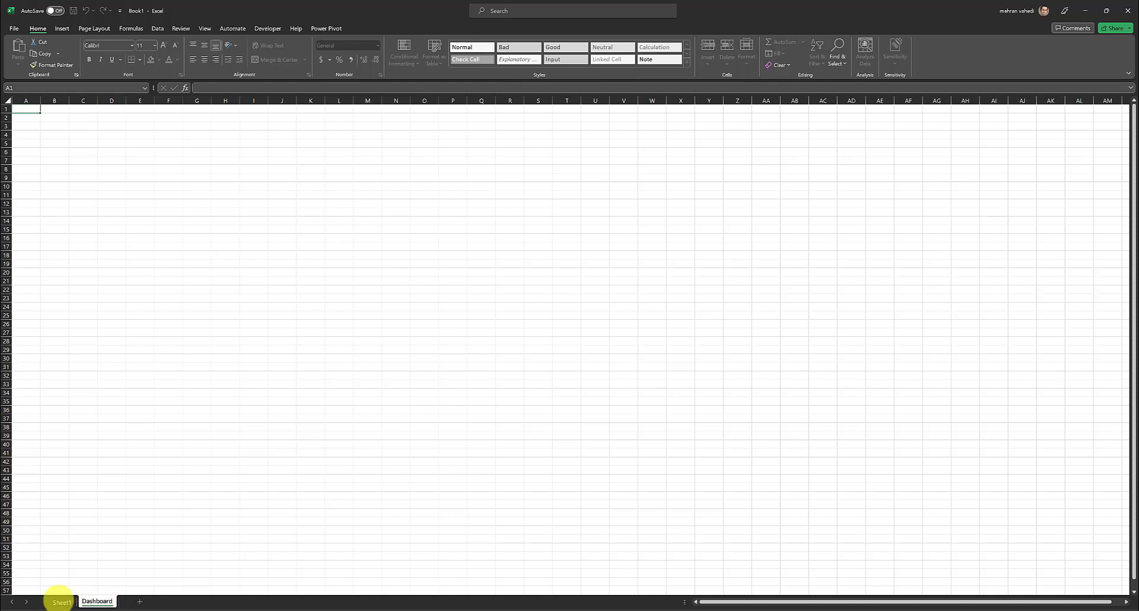
click(196, 522)
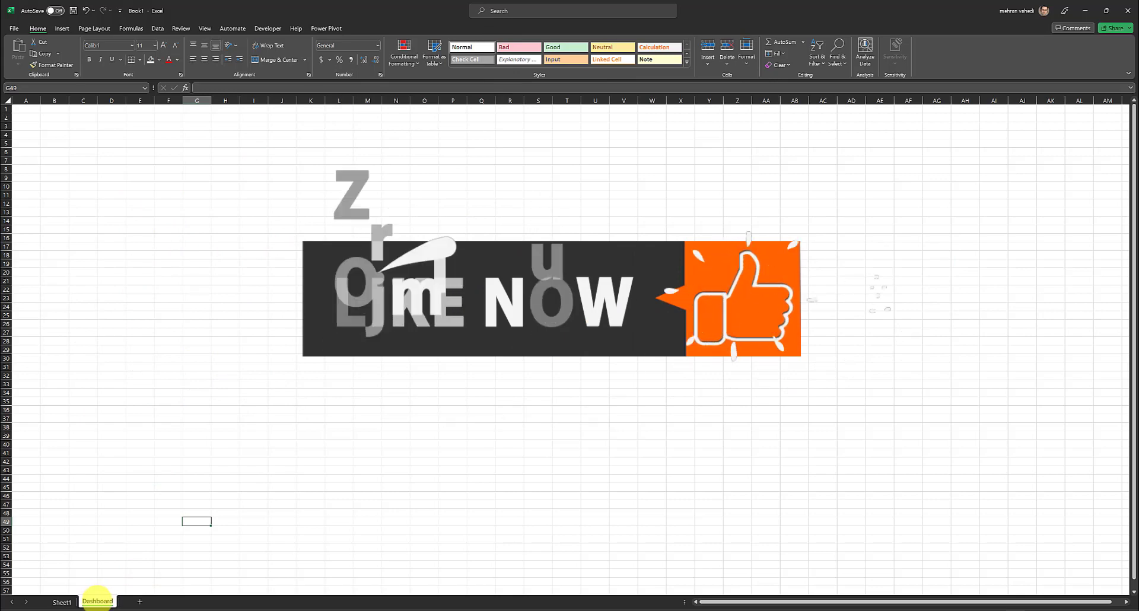
- Select Sheet1's A1:B12 sales table and insert a PivotChart & PivotTable on a new worksheet
click(61, 602)
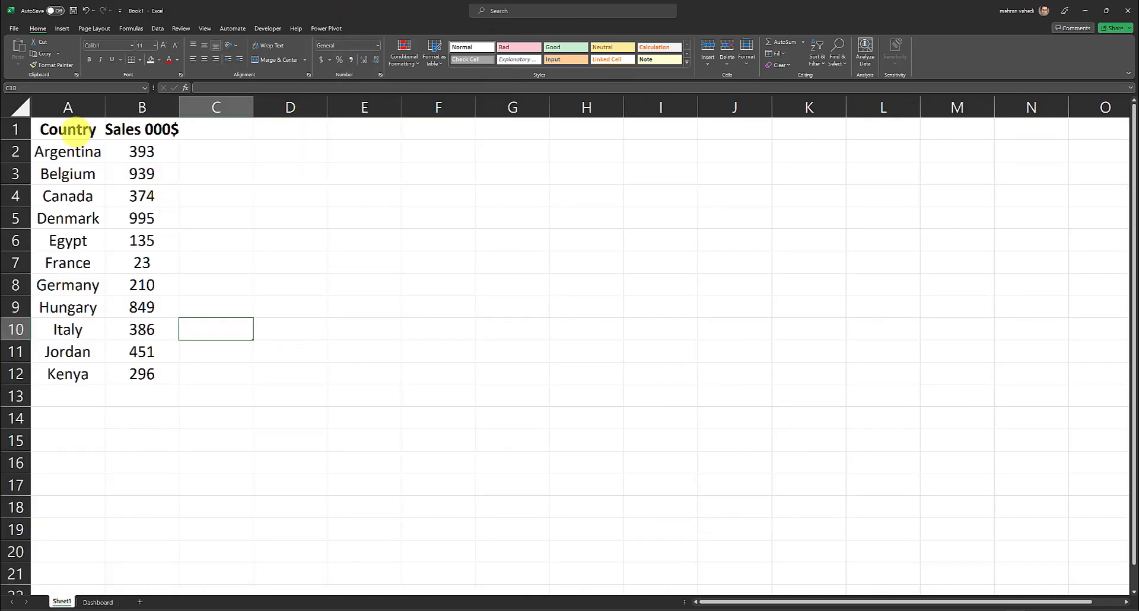
click(68, 129)
drag(68, 128, 140, 373)
click(61, 29)
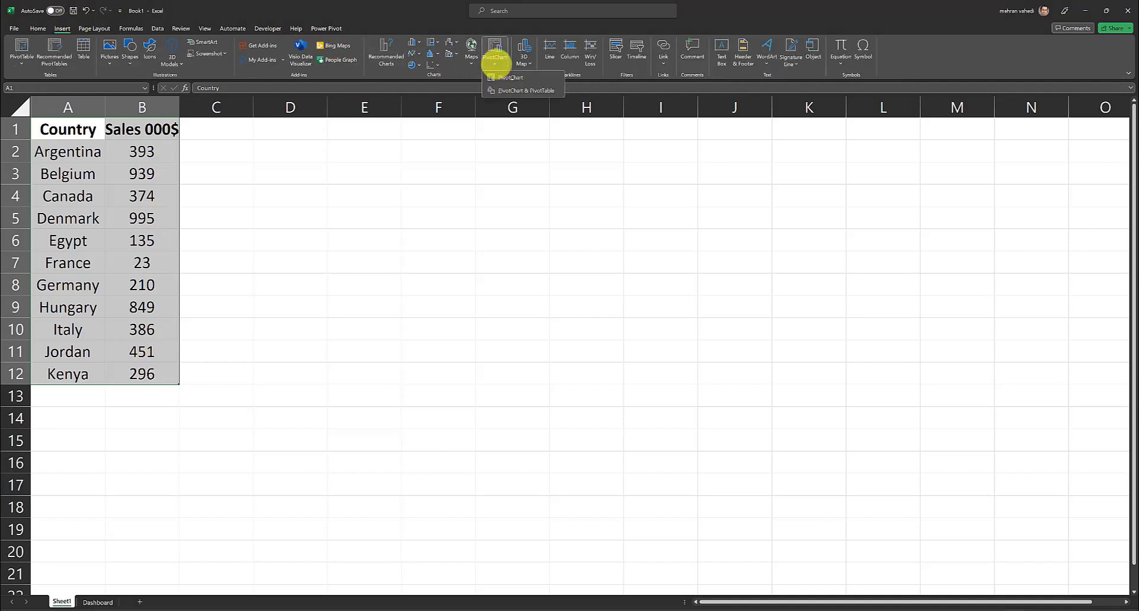
click(494, 59)
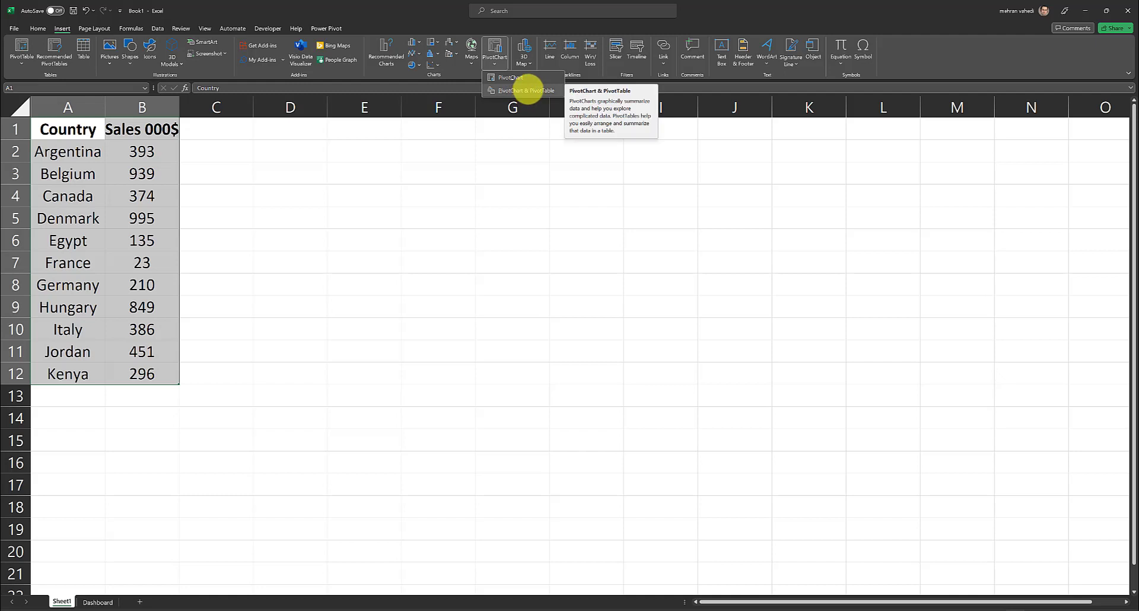
click(527, 90)
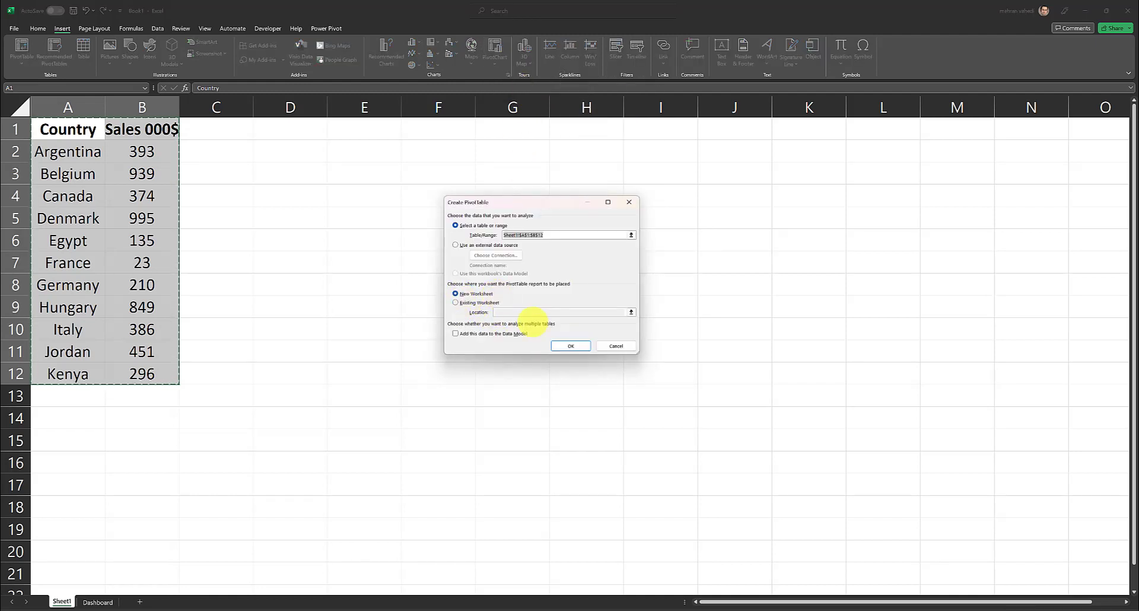
click(562, 346)
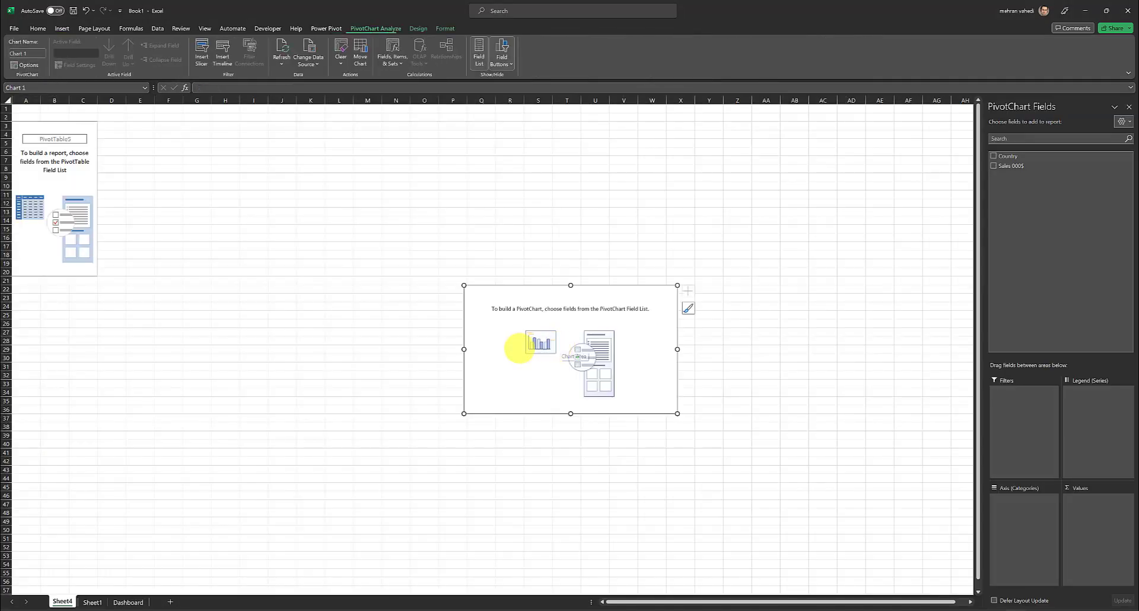
- Put Country in Rows and Sales 000$ in Values, then move the chart beside the PivotTable
click(55, 177)
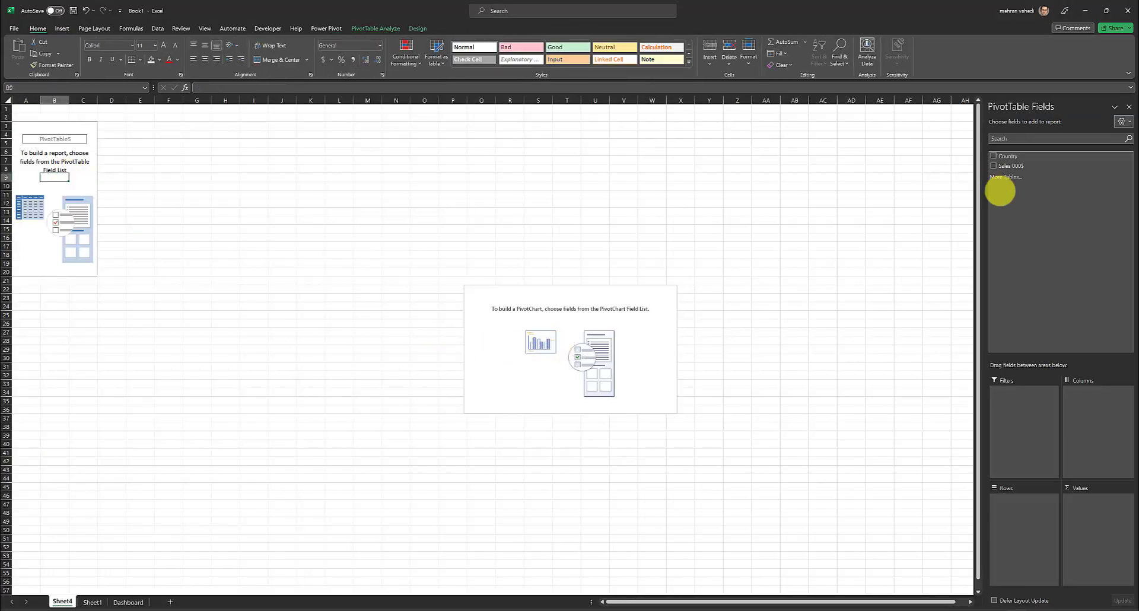
drag(1006, 155, 1022, 499)
drag(1009, 165, 1100, 519)
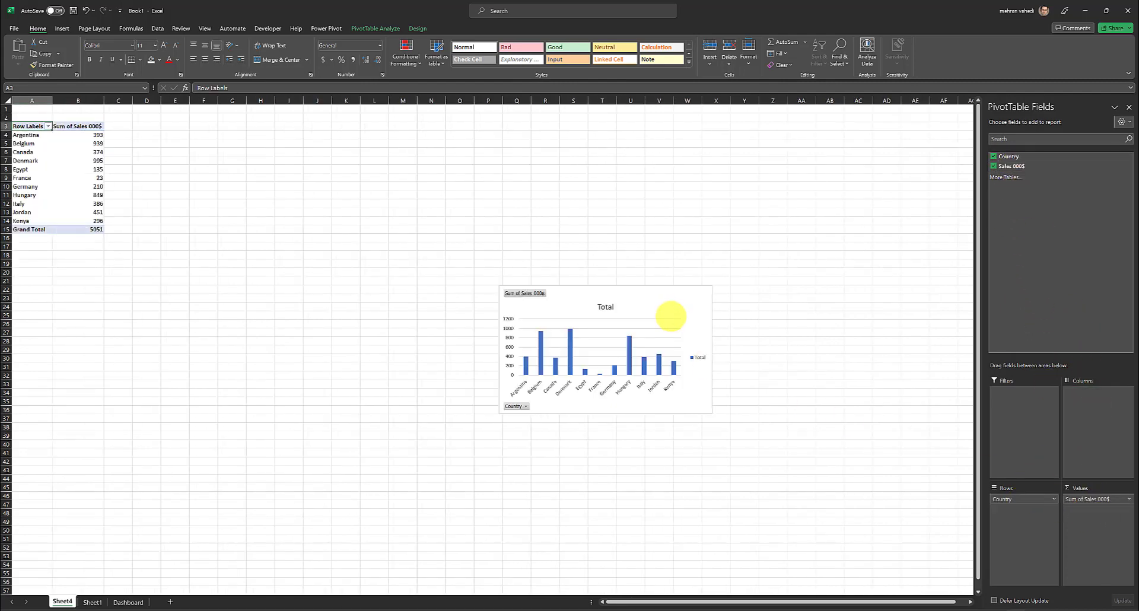
drag(656, 303, 332, 223)
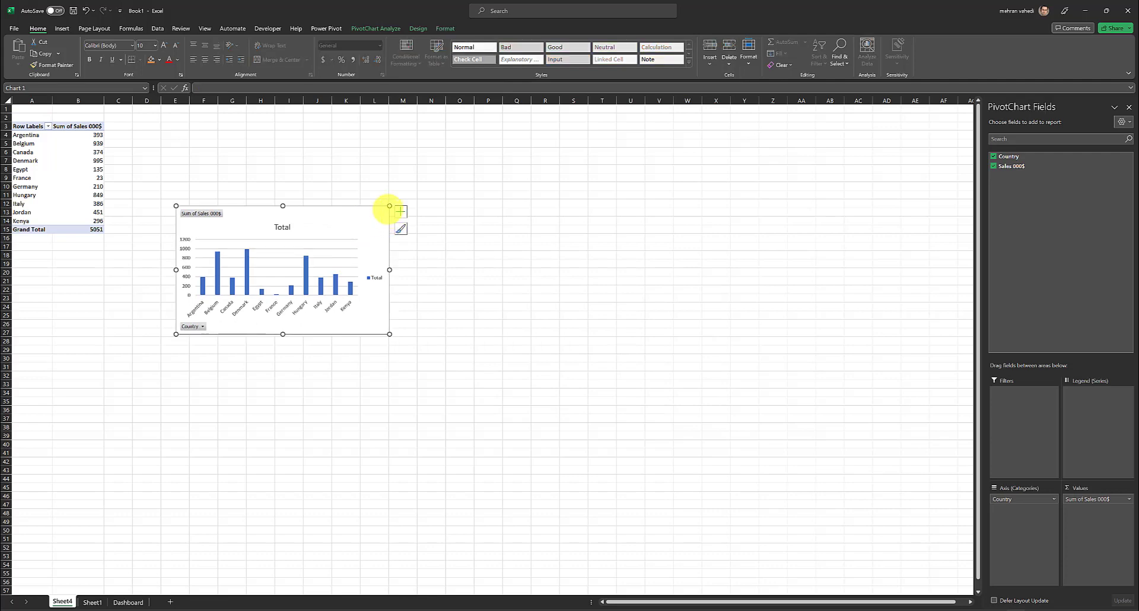
- Move the bar pivot chart onto the Dashboard sheet with Move Chart
right_click(352, 162)
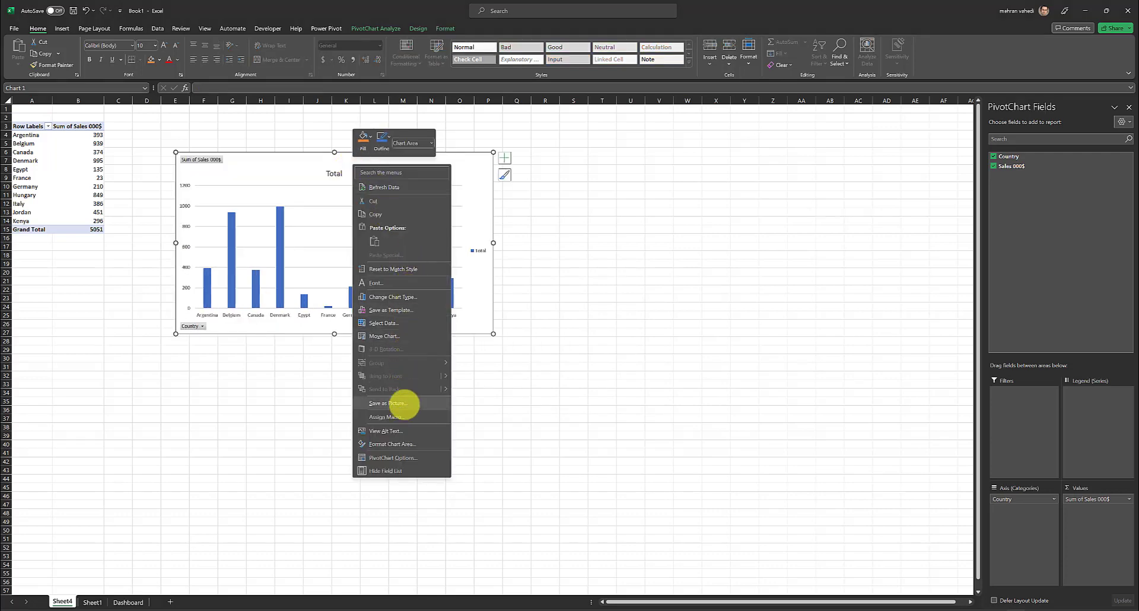
click(393, 336)
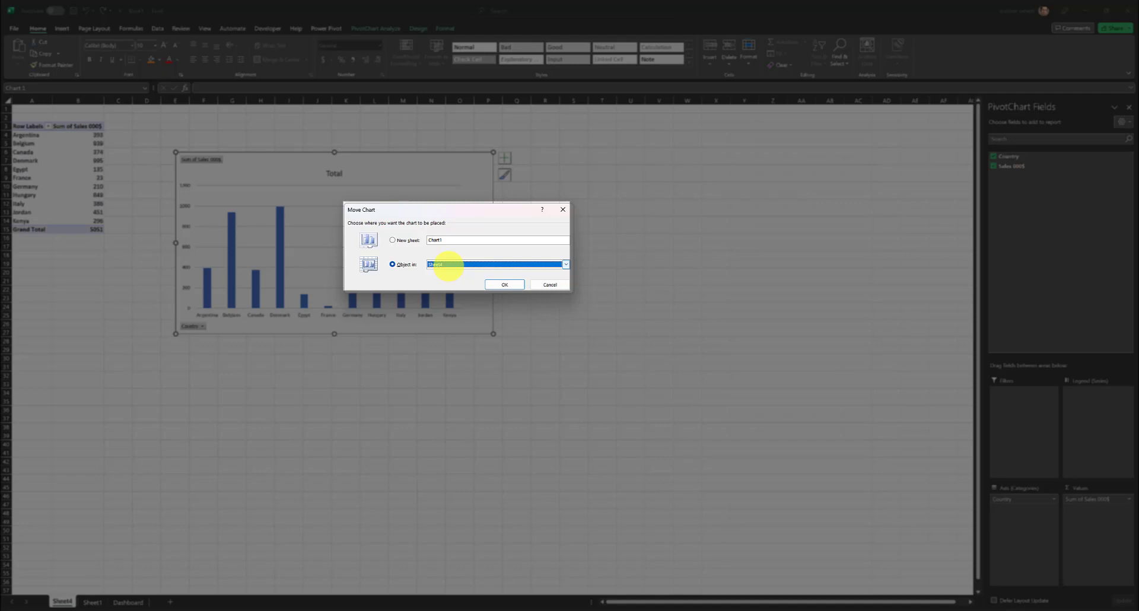
click(450, 262)
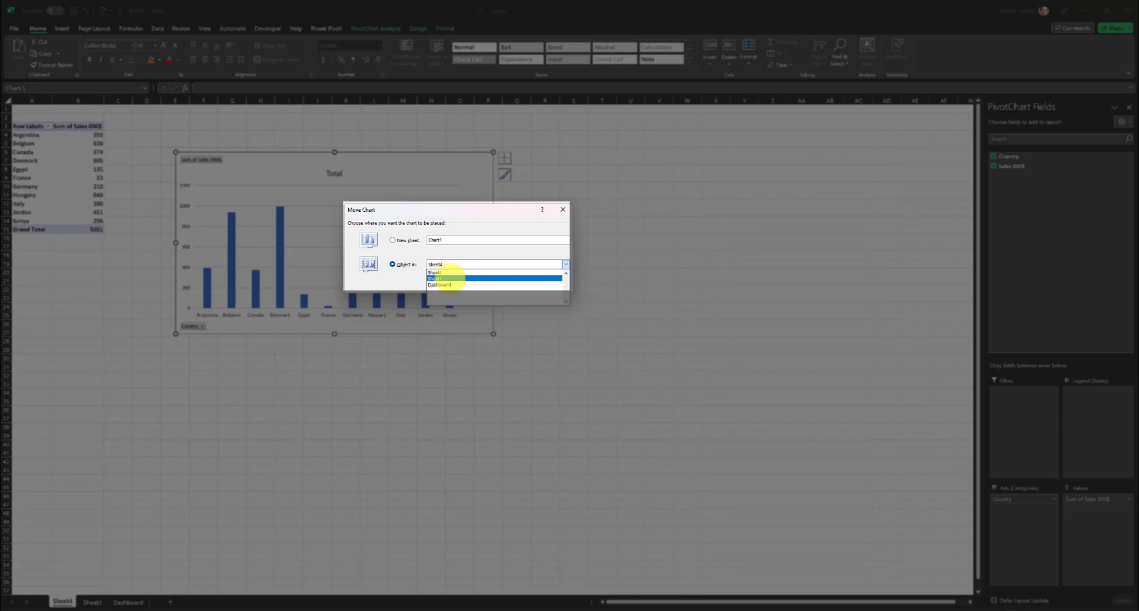
click(448, 284)
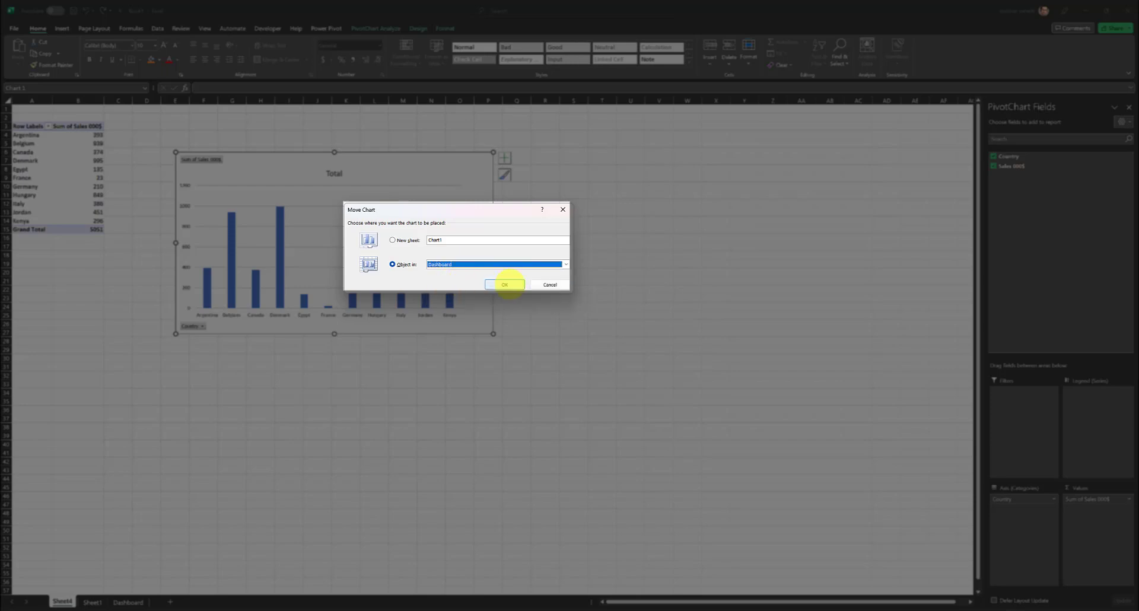
click(504, 284)
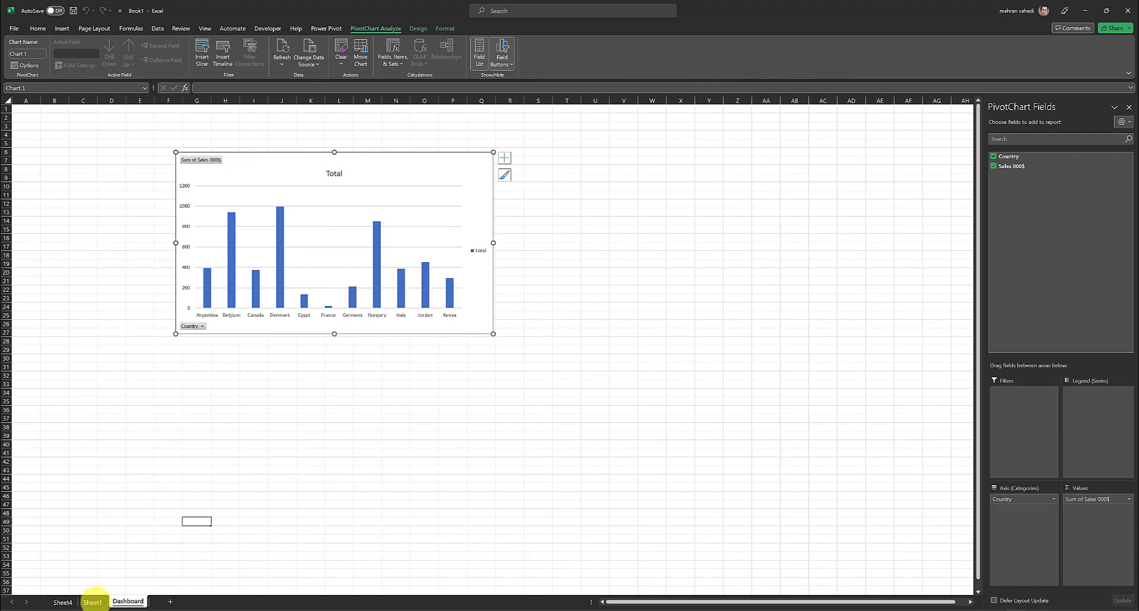
- Select Sheet1's A1:B12 data again and insert a second PivotChart & PivotTable on a new worksheet
click(93, 600)
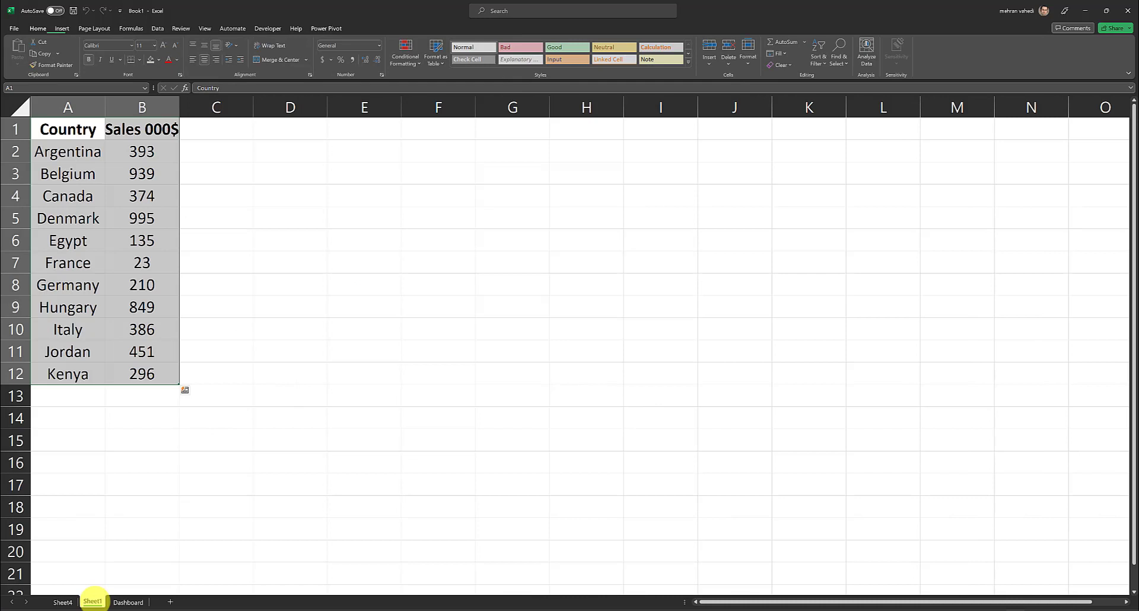
click(159, 260)
click(80, 121)
drag(80, 122, 119, 373)
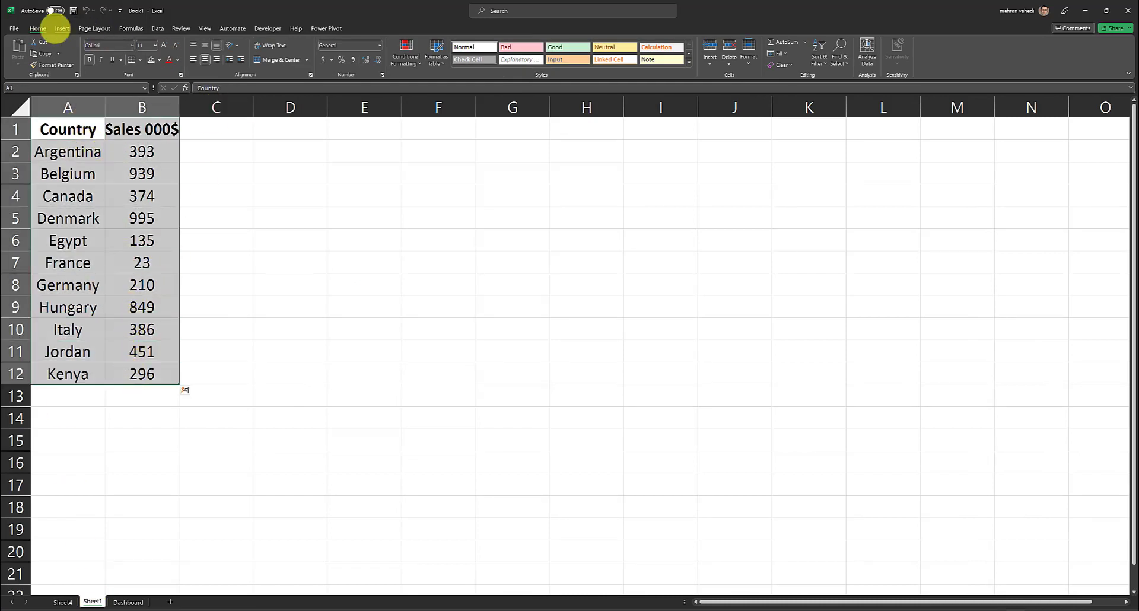
click(61, 28)
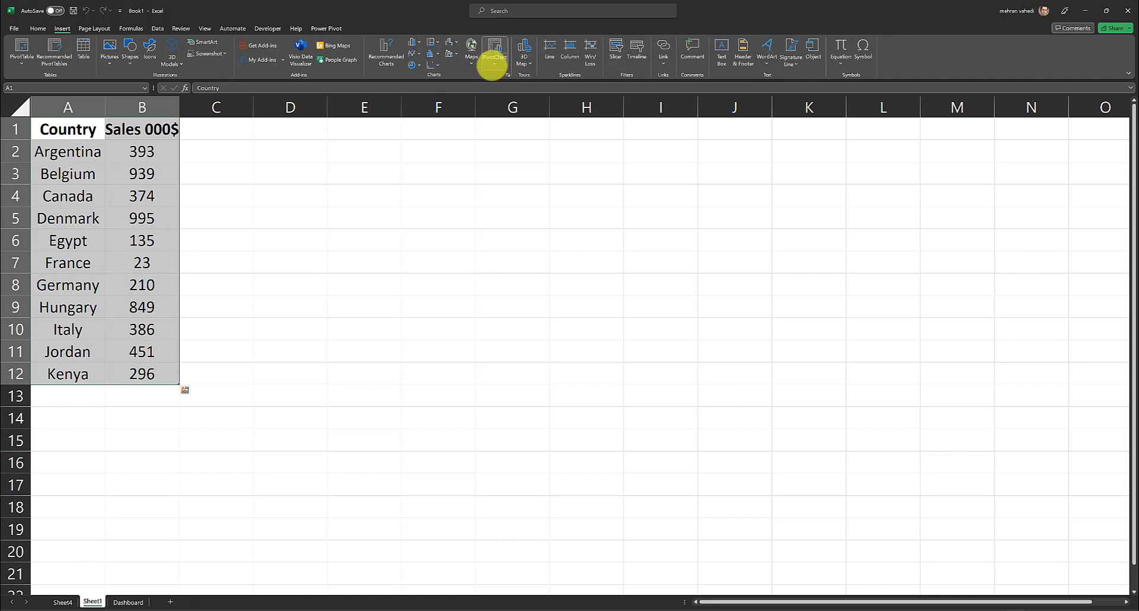
click(492, 65)
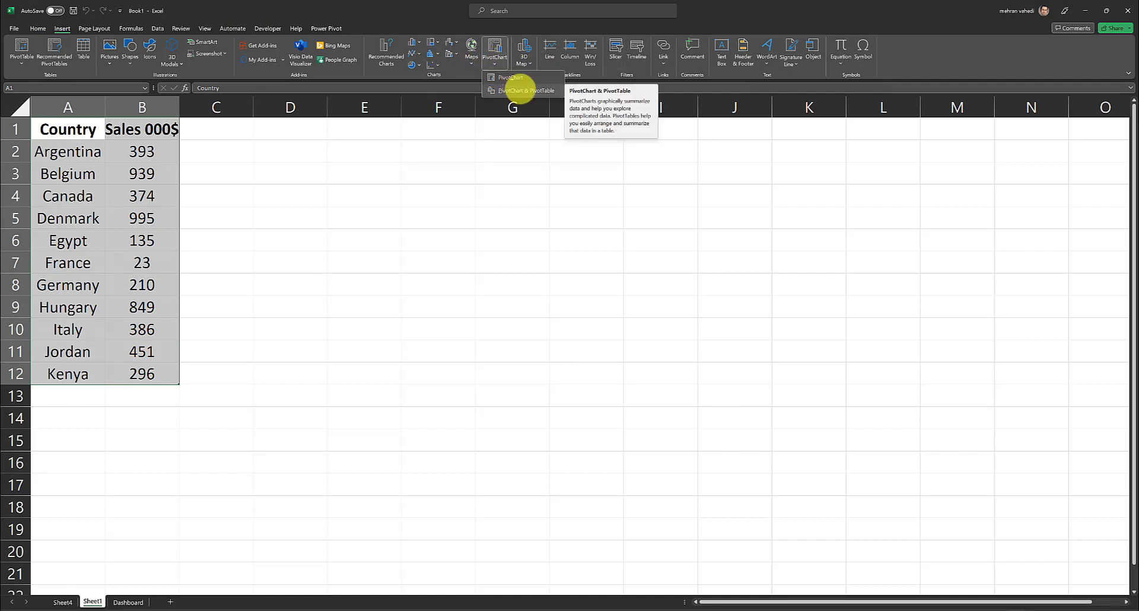
click(519, 91)
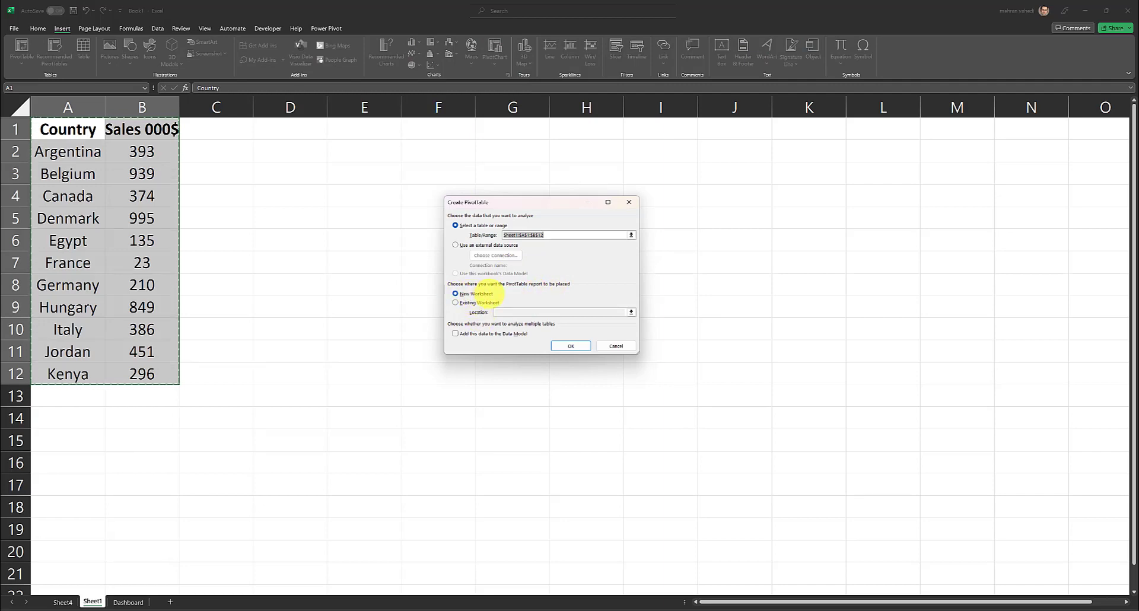
click(566, 347)
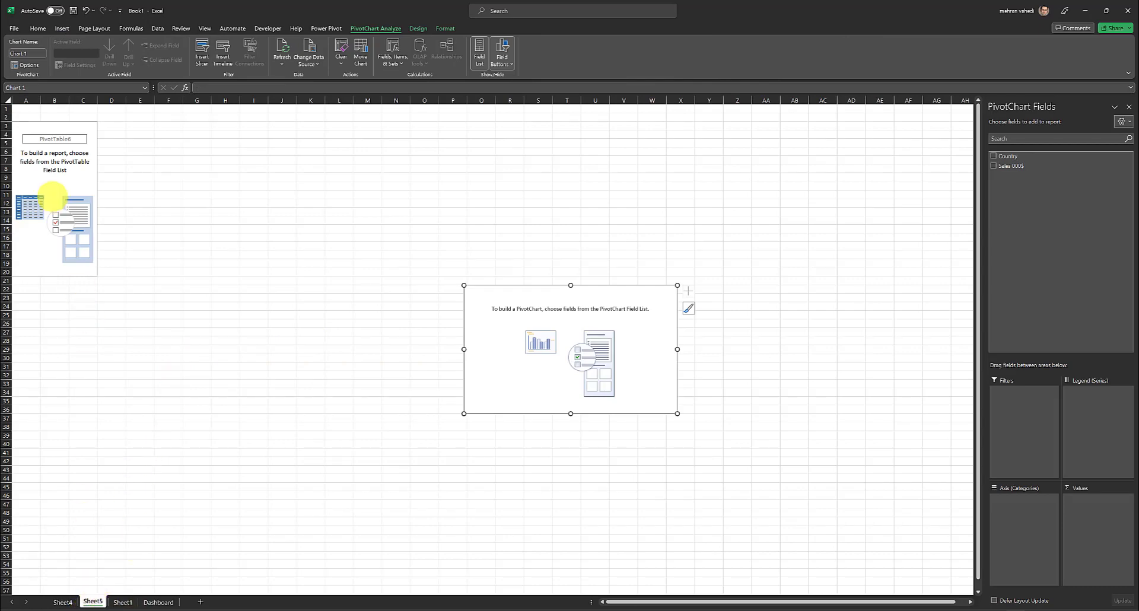
- Add Country to Rows and Sales 000$ to Values, then move the chart beside the table
click(53, 195)
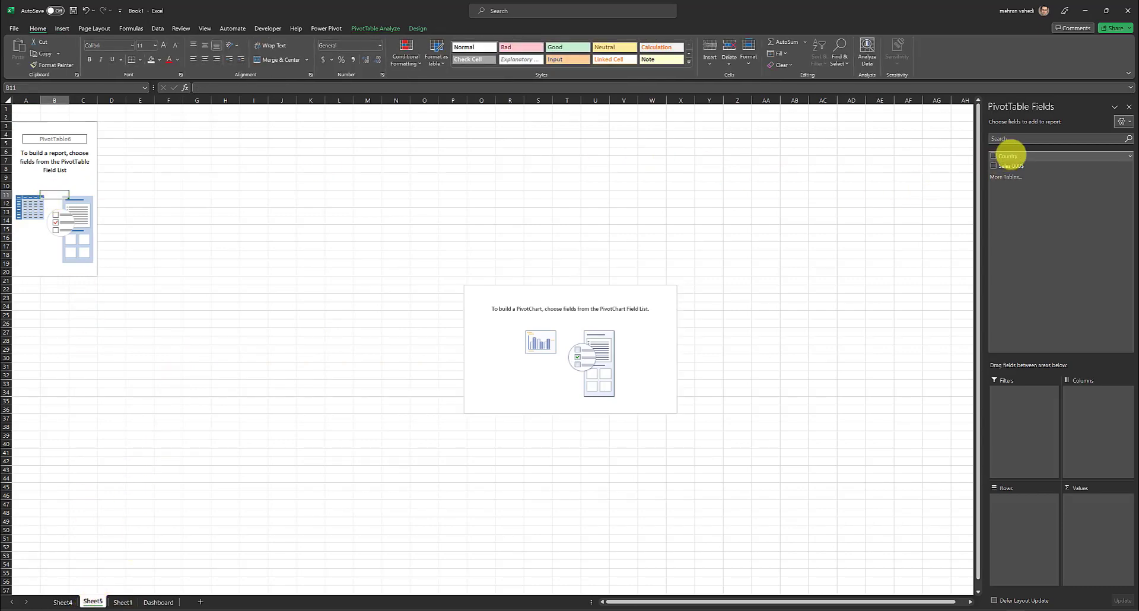
drag(1008, 156, 1022, 508)
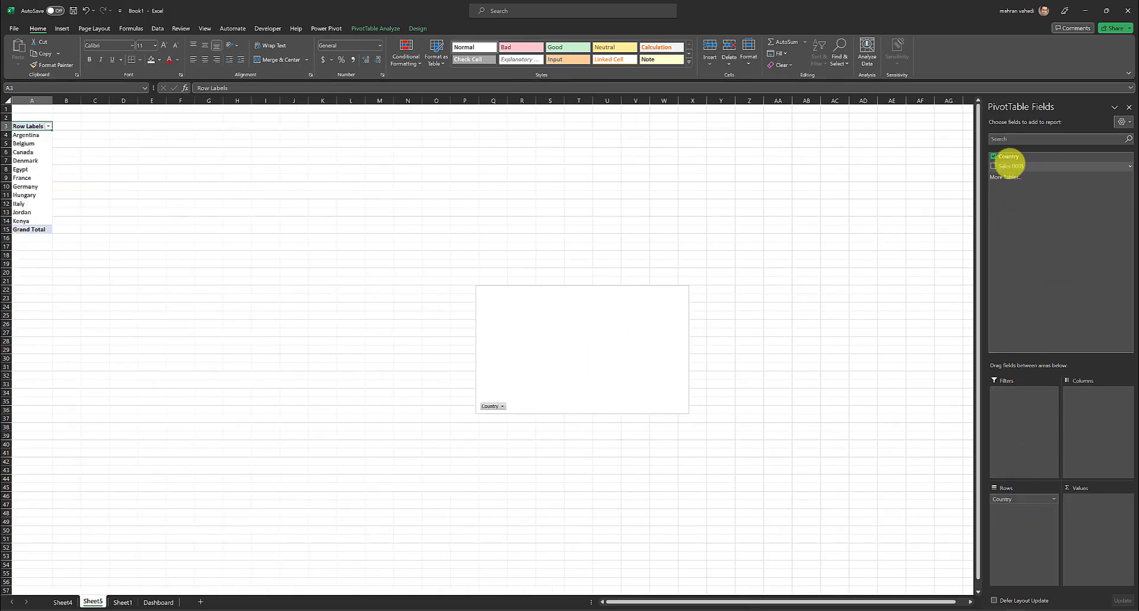
drag(1008, 166, 1101, 534)
drag(628, 298, 426, 206)
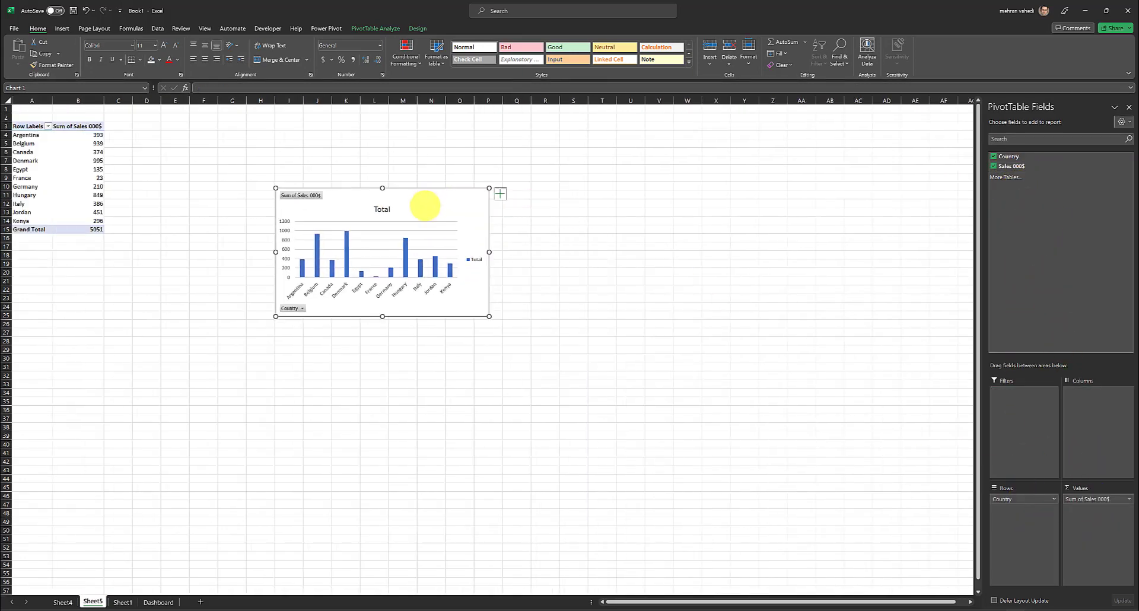
- Change the second pivot chart's type to Pie
right_click(412, 209)
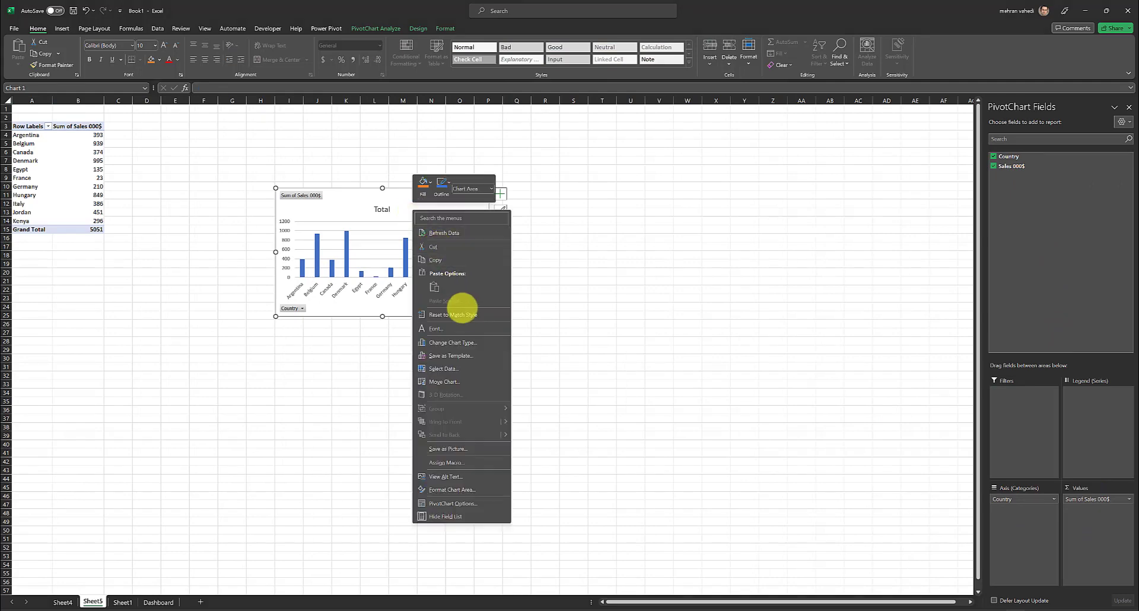
click(462, 339)
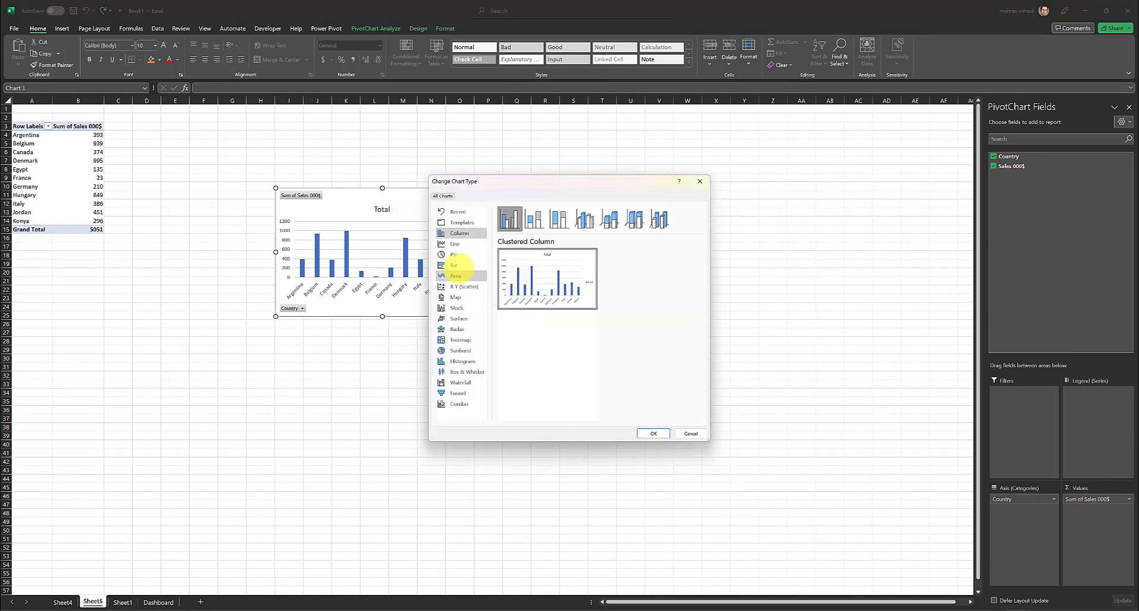
click(453, 254)
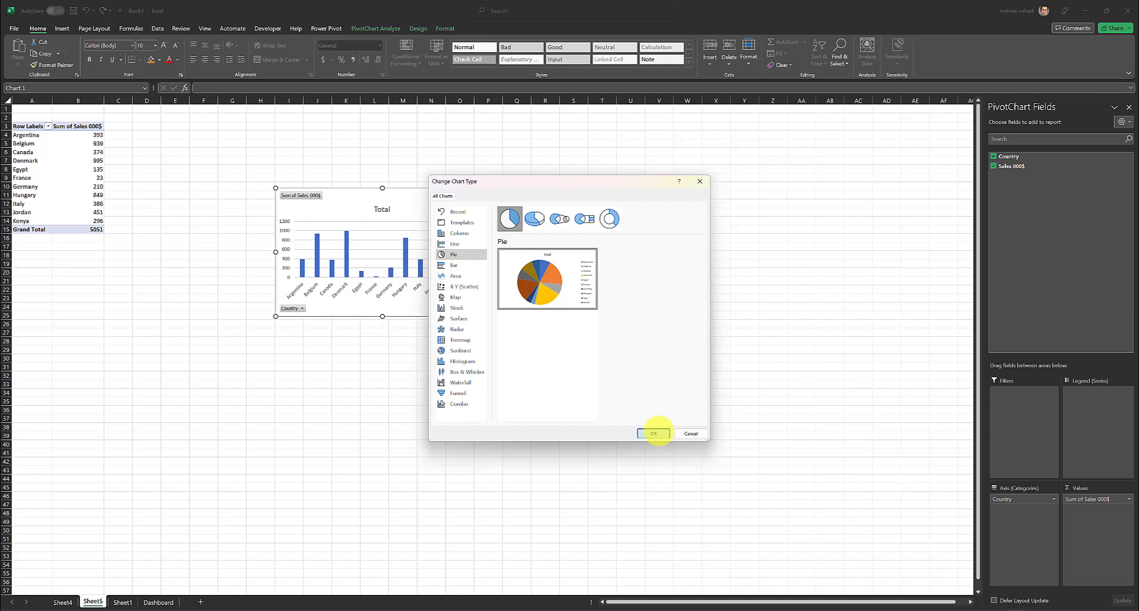
click(654, 433)
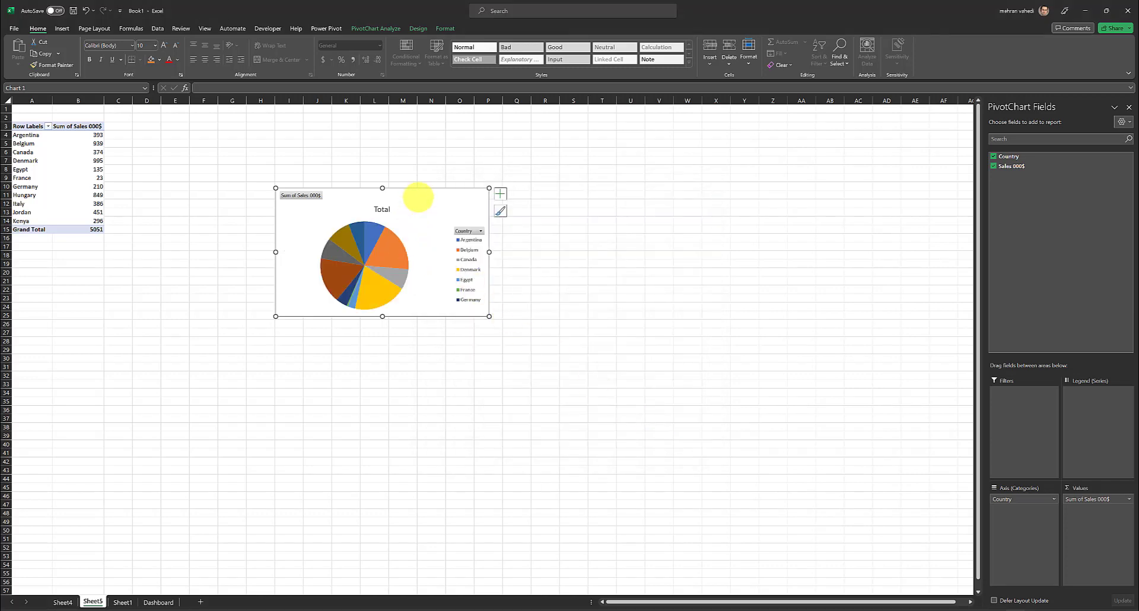
- Move the pie chart onto the Dashboard sheet
right_click(418, 198)
click(451, 369)
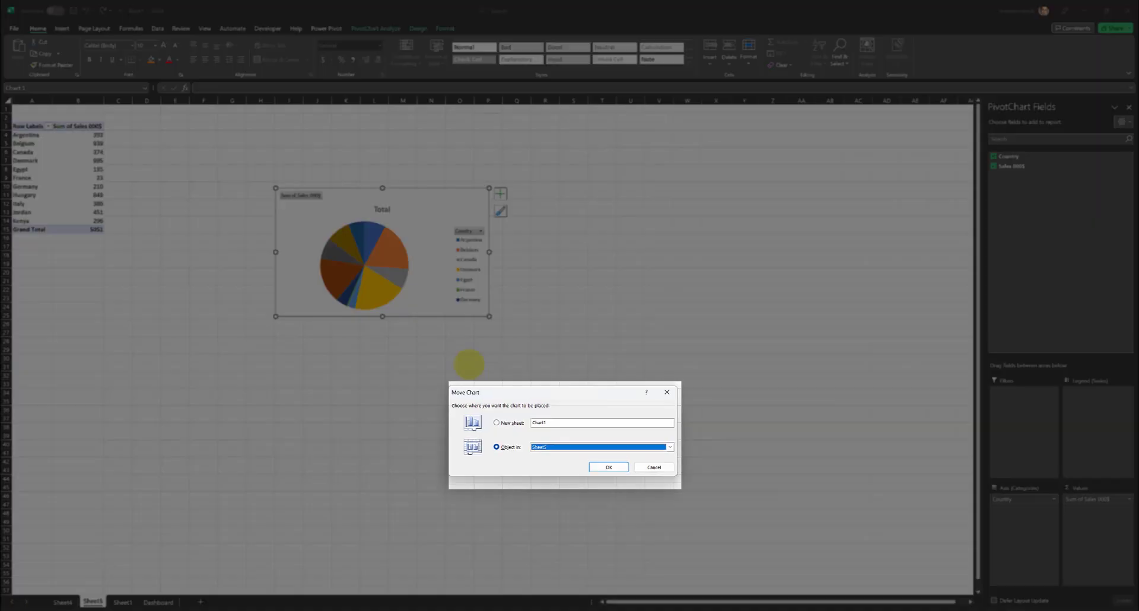
click(567, 447)
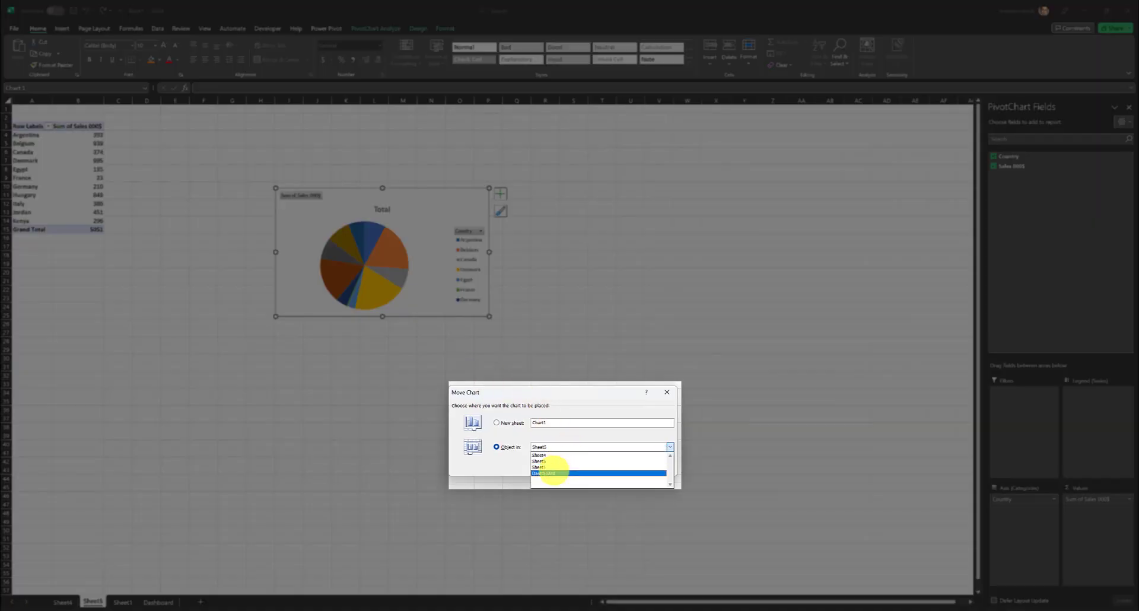
click(551, 472)
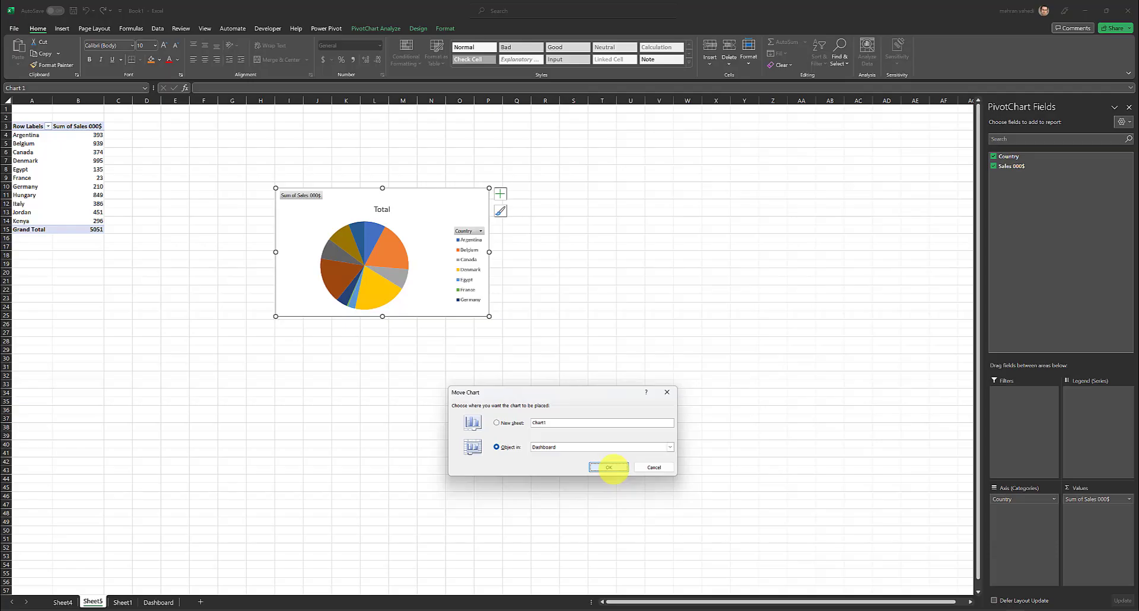
click(611, 467)
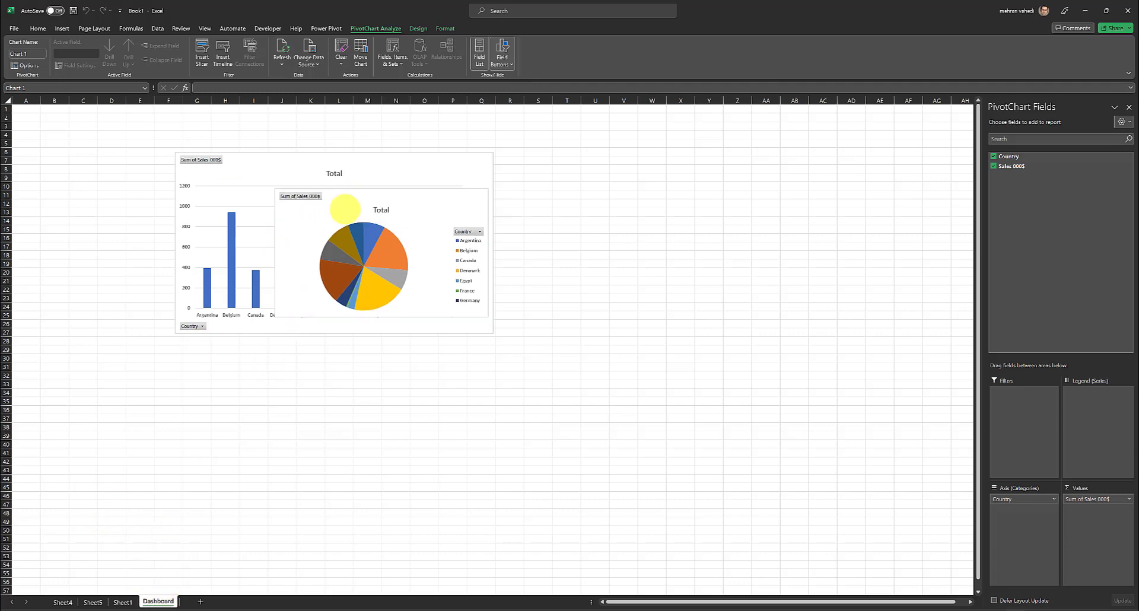
- Place the pie chart below the bar chart and enlarge the bar chart
drag(350, 188, 300, 285)
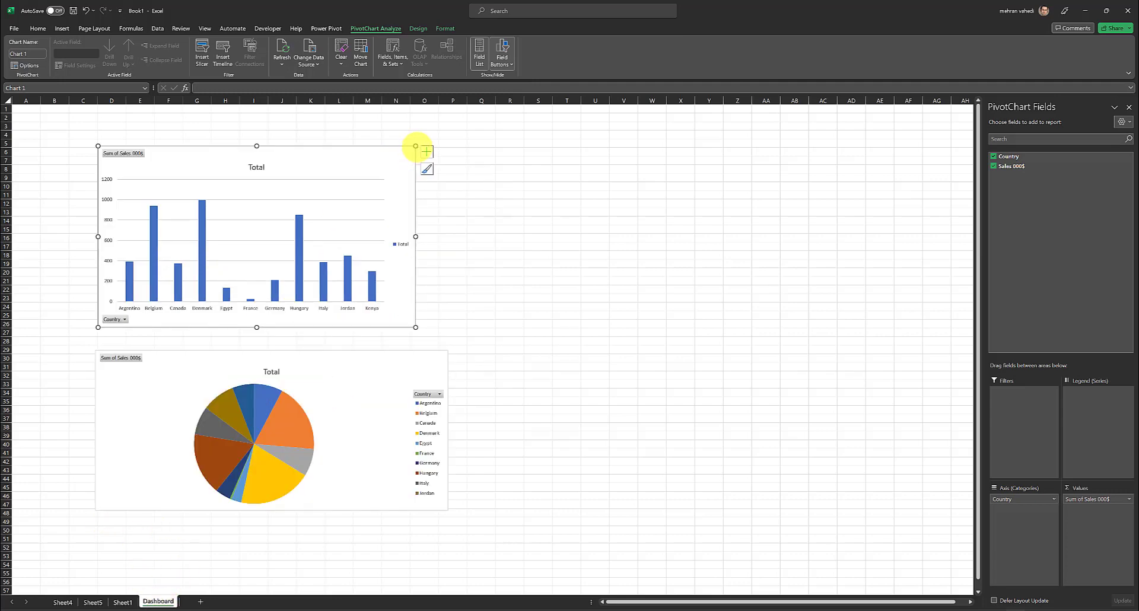
drag(415, 146, 449, 136)
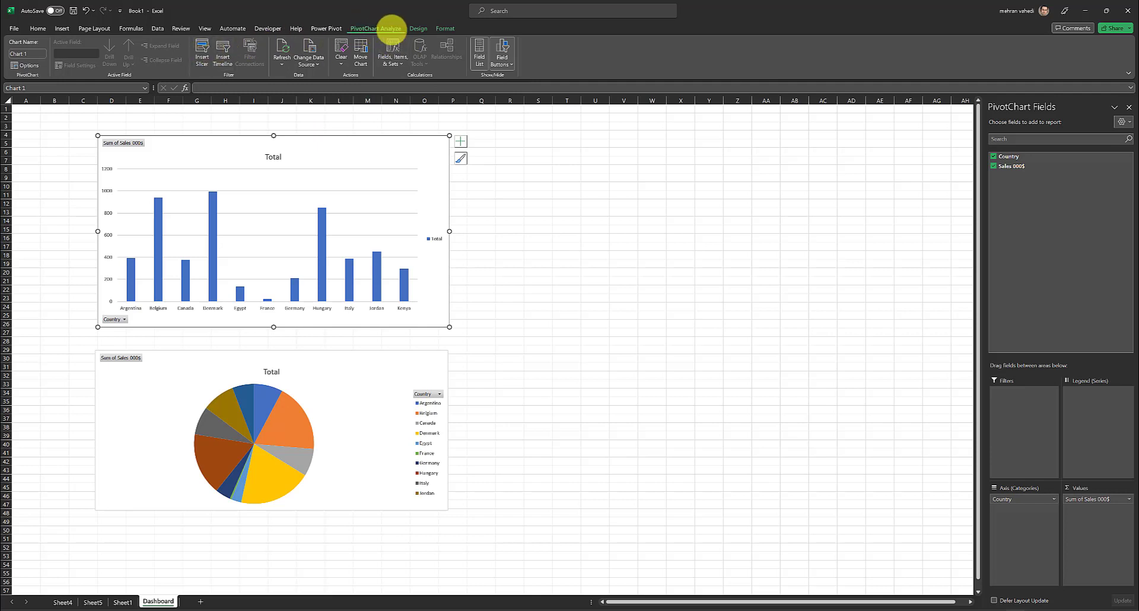
- Insert a Country slicer, position it beside the bar chart, and enlarge it to show every country
click(203, 55)
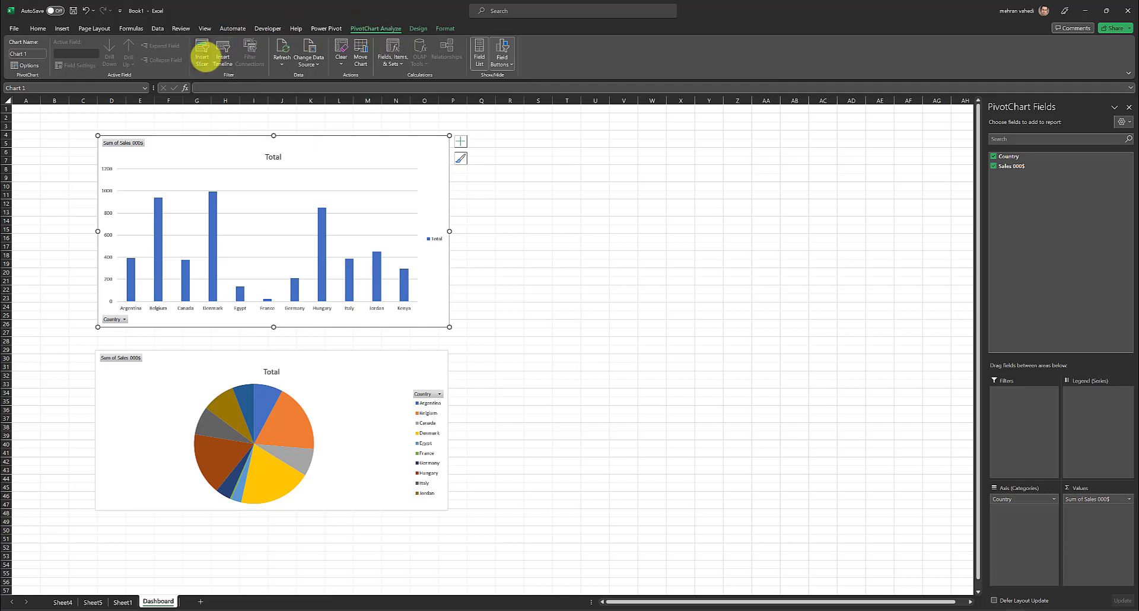
drag(473, 157, 632, 159)
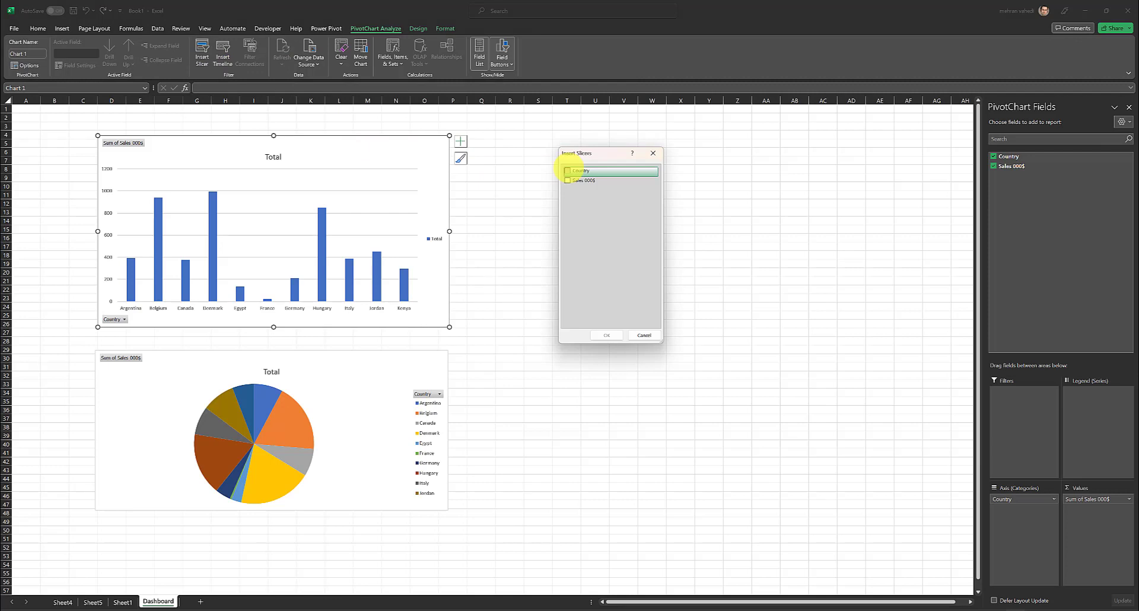
click(568, 171)
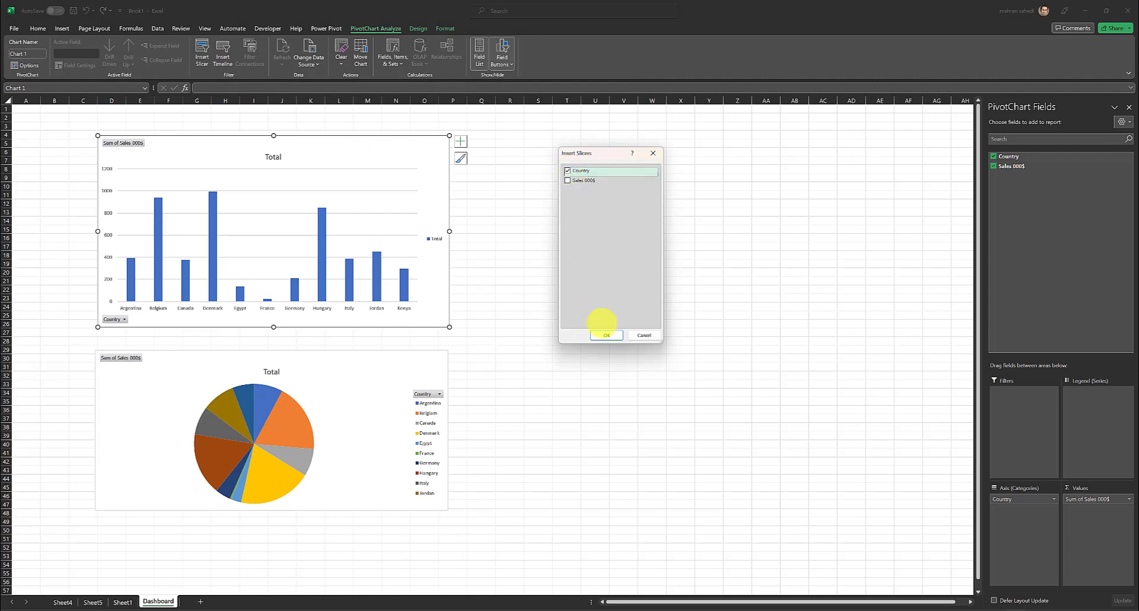
click(606, 335)
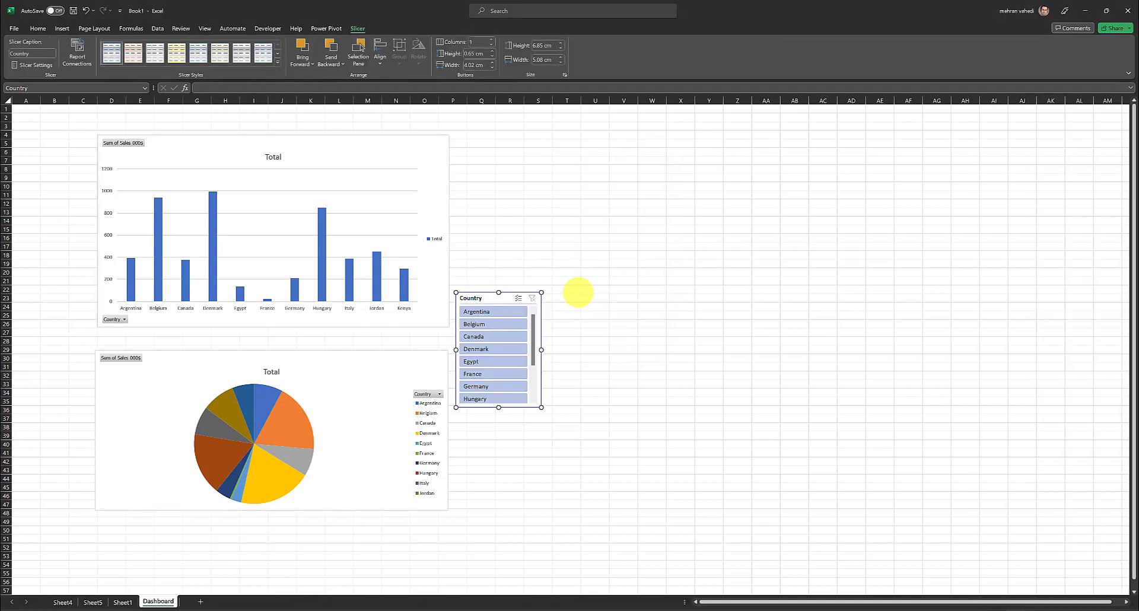
drag(498, 298, 576, 199)
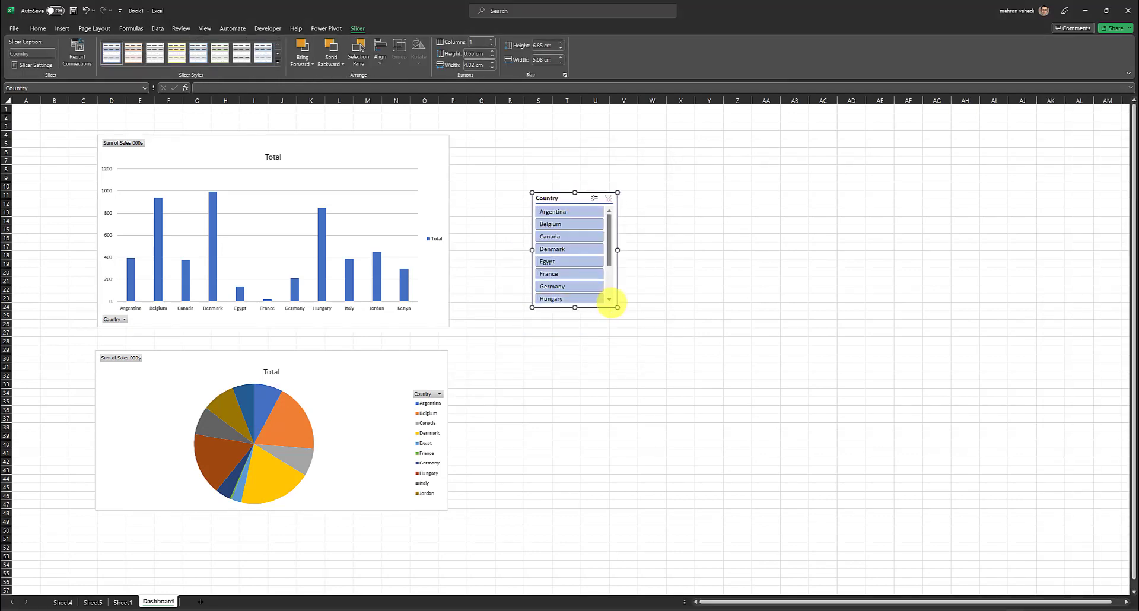
drag(617, 308, 670, 387)
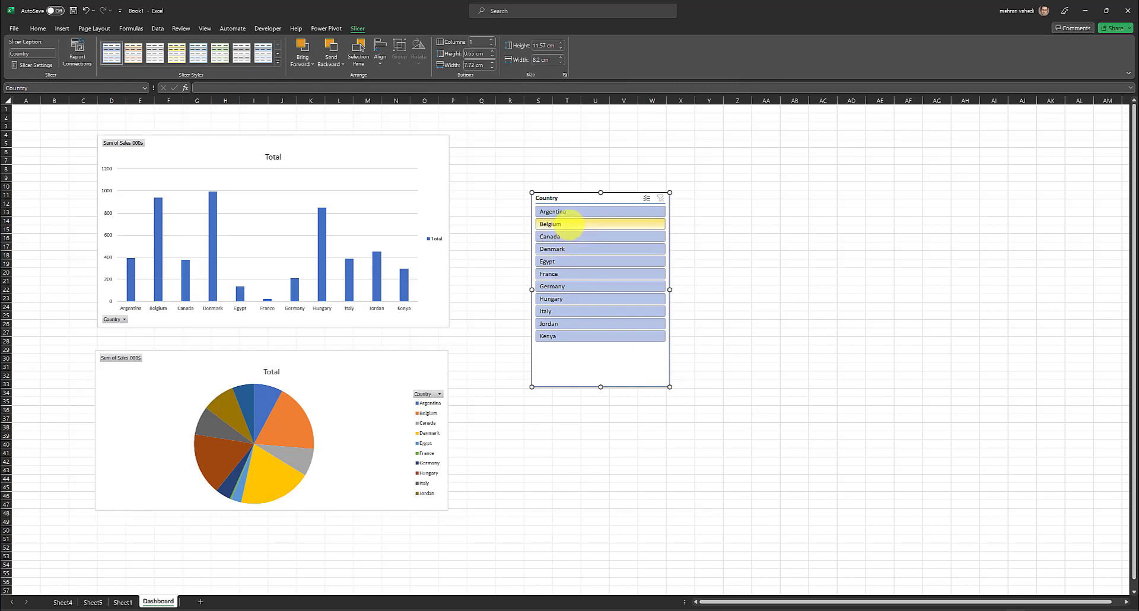
- Test the slicer with Belgium, Egypt, Hungary, Jordan and Denmark, then clear the filter
click(570, 223)
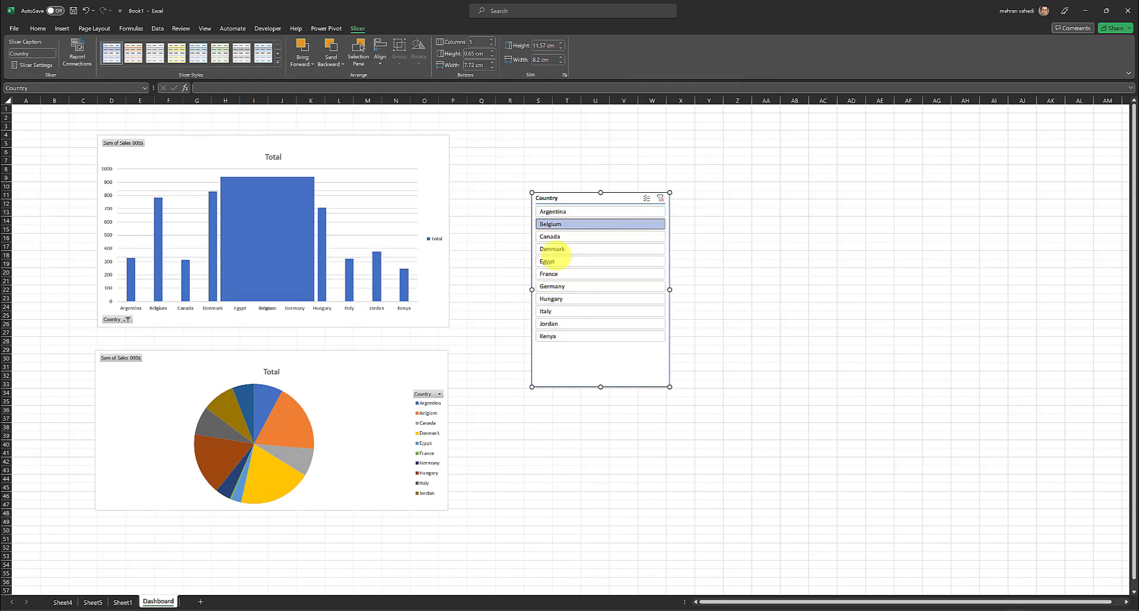
click(559, 261)
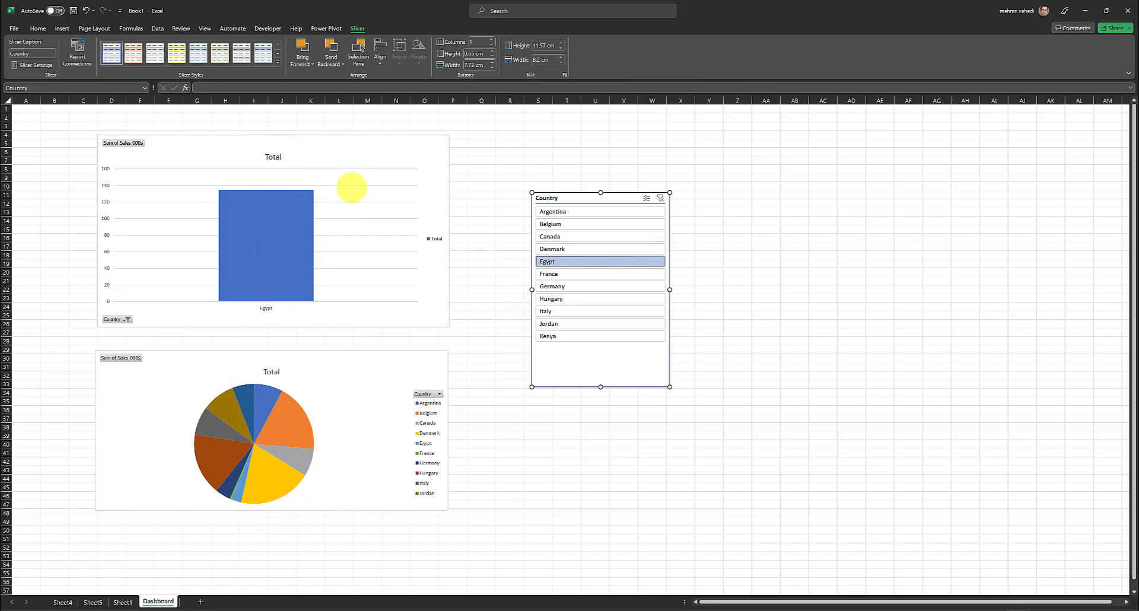
click(593, 298)
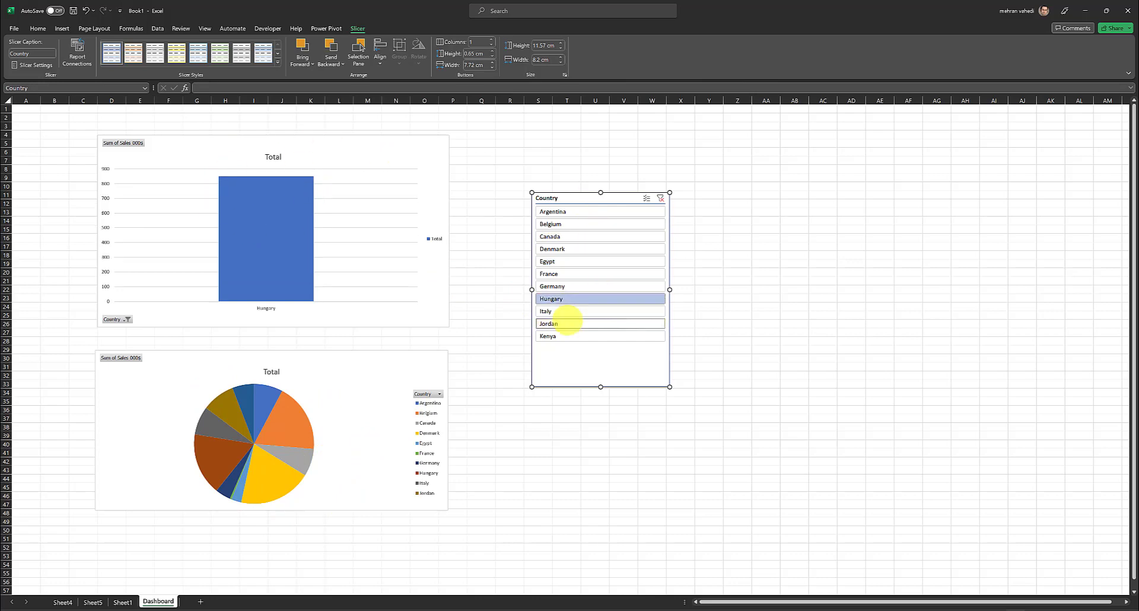
click(569, 324)
click(578, 248)
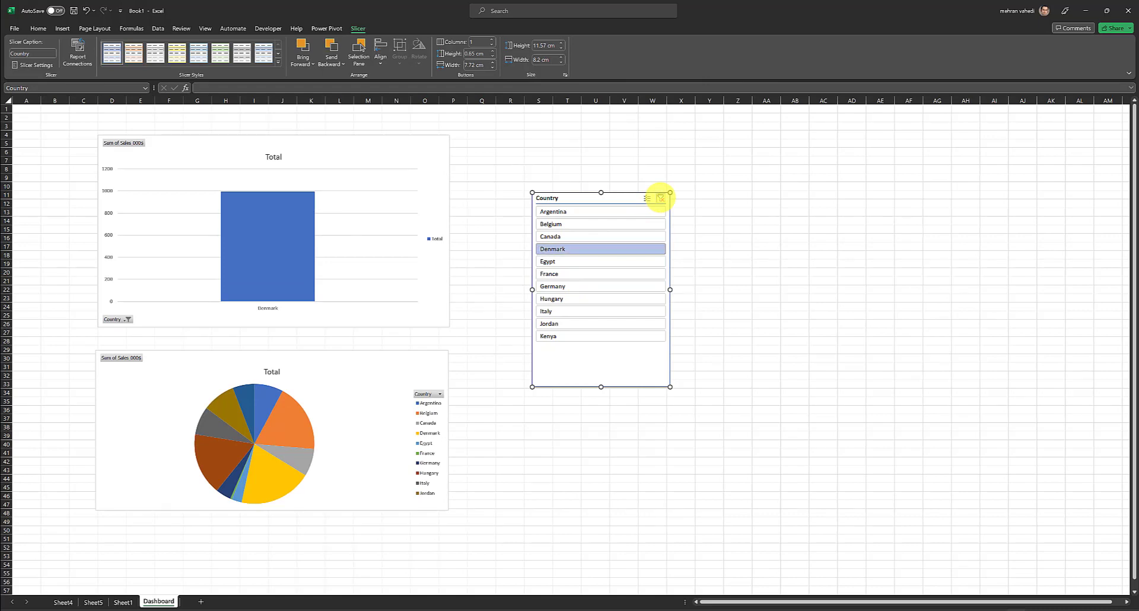
click(660, 198)
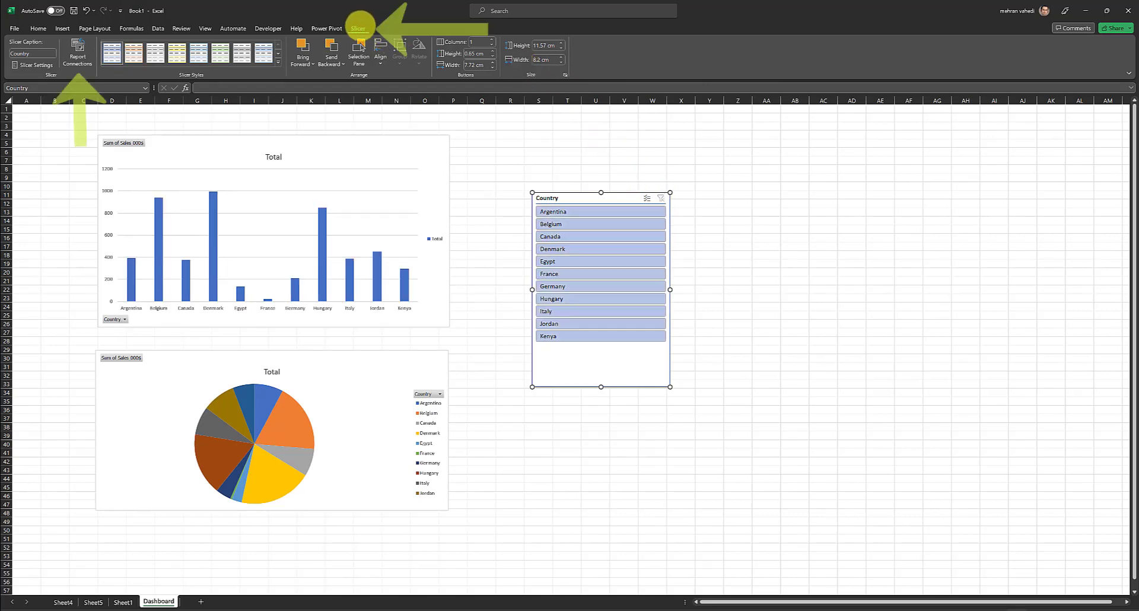
- Connect the Country slicer to PivotTable6 as well as PivotTable5 via Report Connections
click(77, 58)
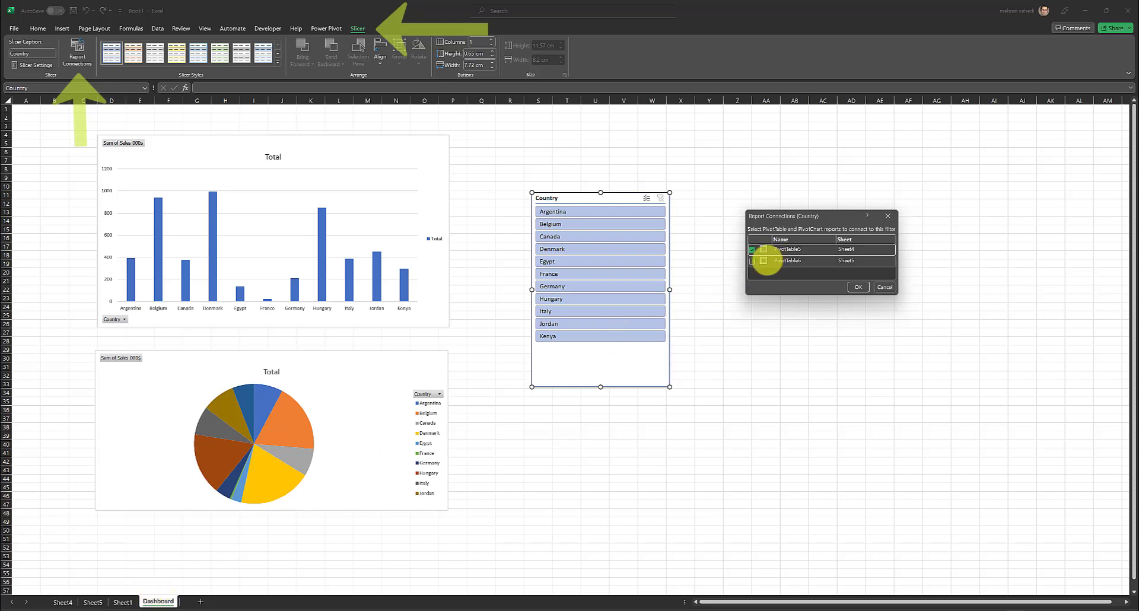
click(752, 261)
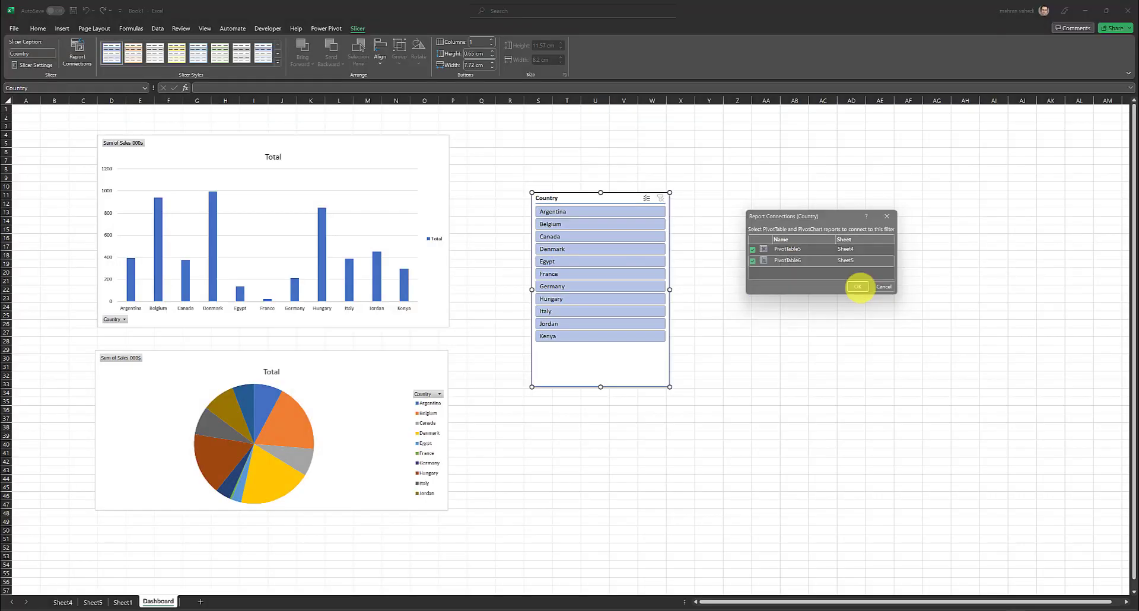
click(857, 287)
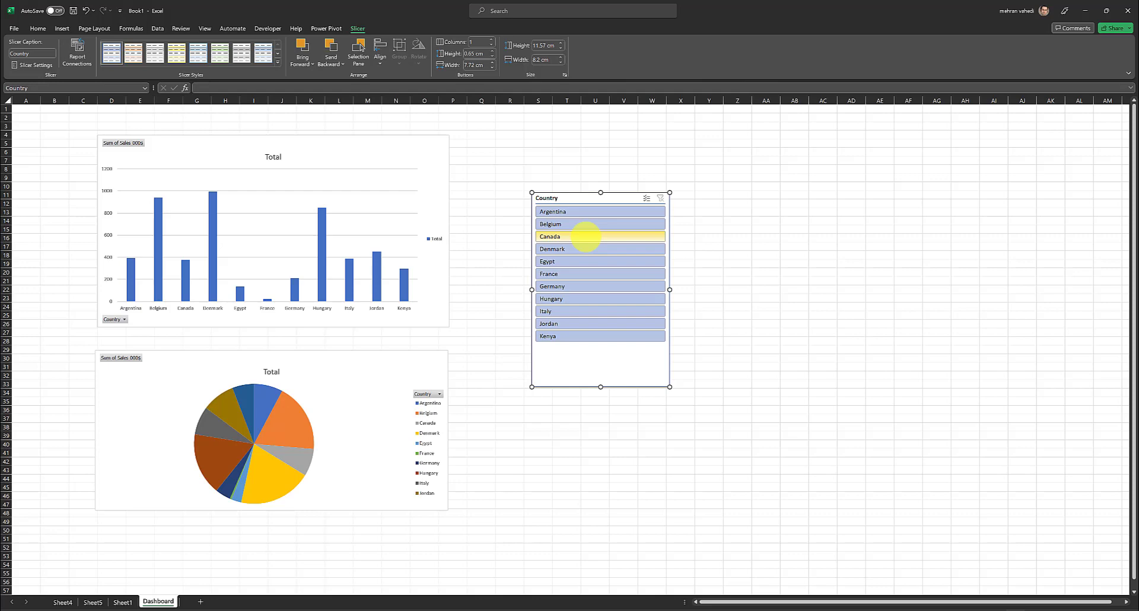
- Test the slicer on Canada, Egypt, Hungary, Jordan, Belgium, Argentina and Italy, ending on Germany
click(584, 236)
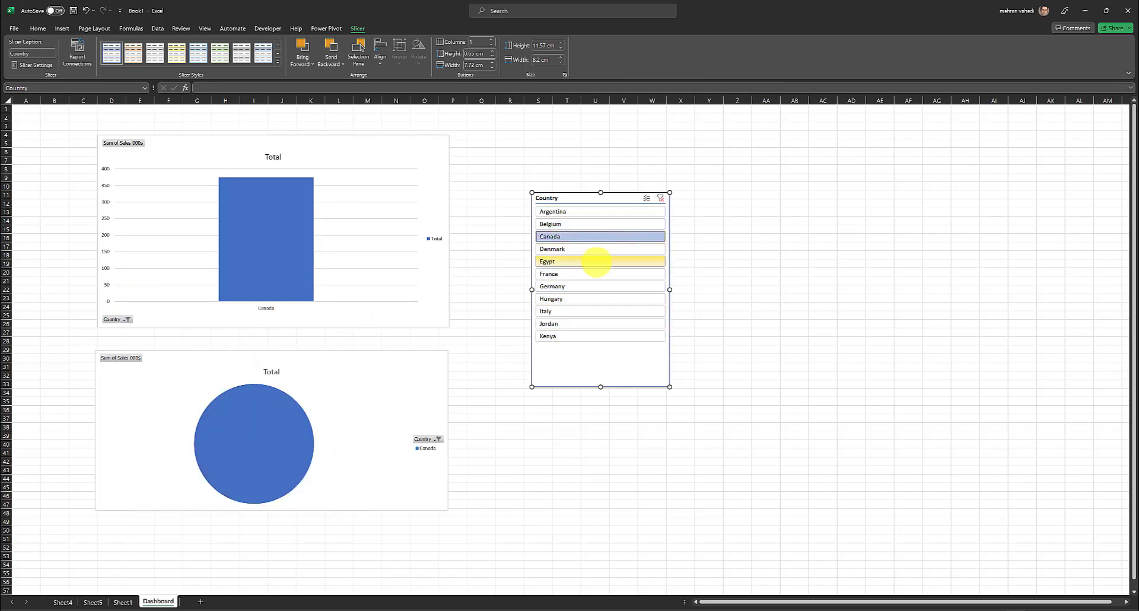
click(593, 261)
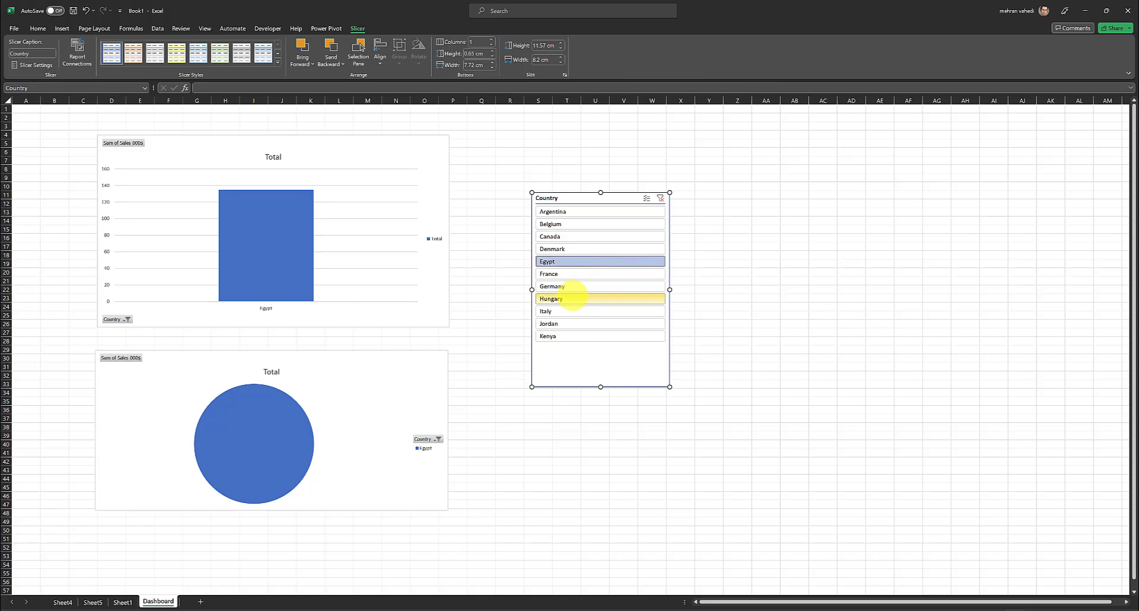
click(573, 298)
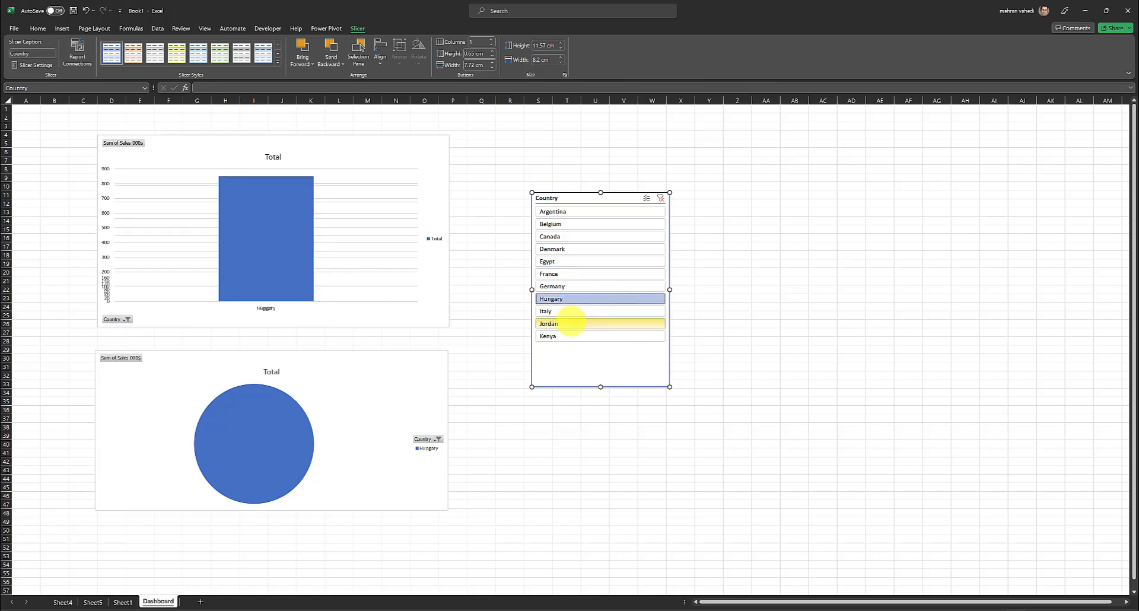
click(571, 322)
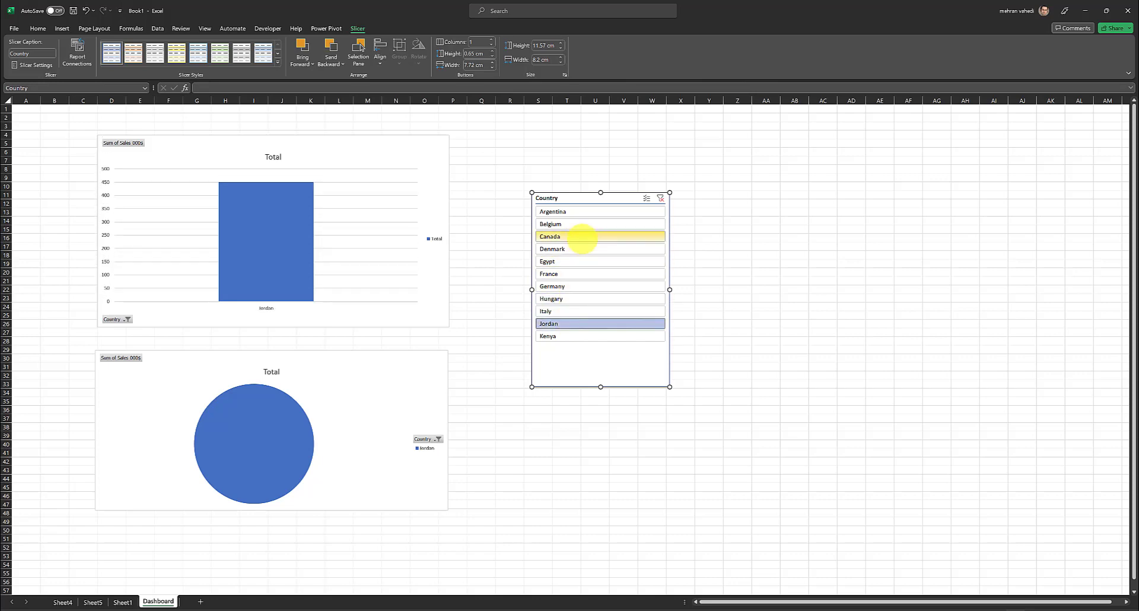
click(589, 223)
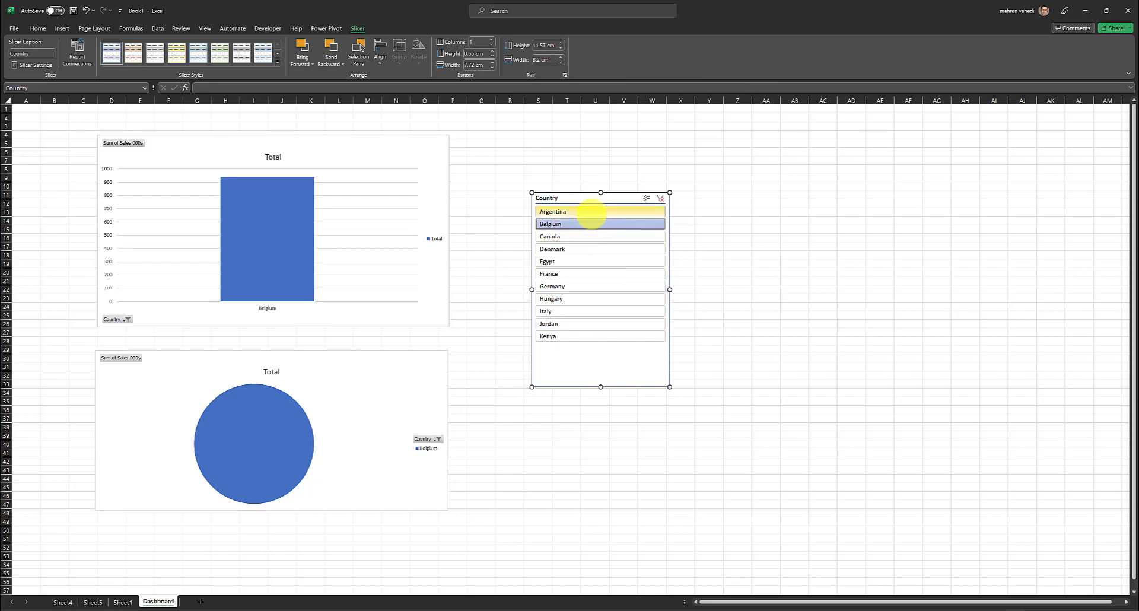
click(590, 211)
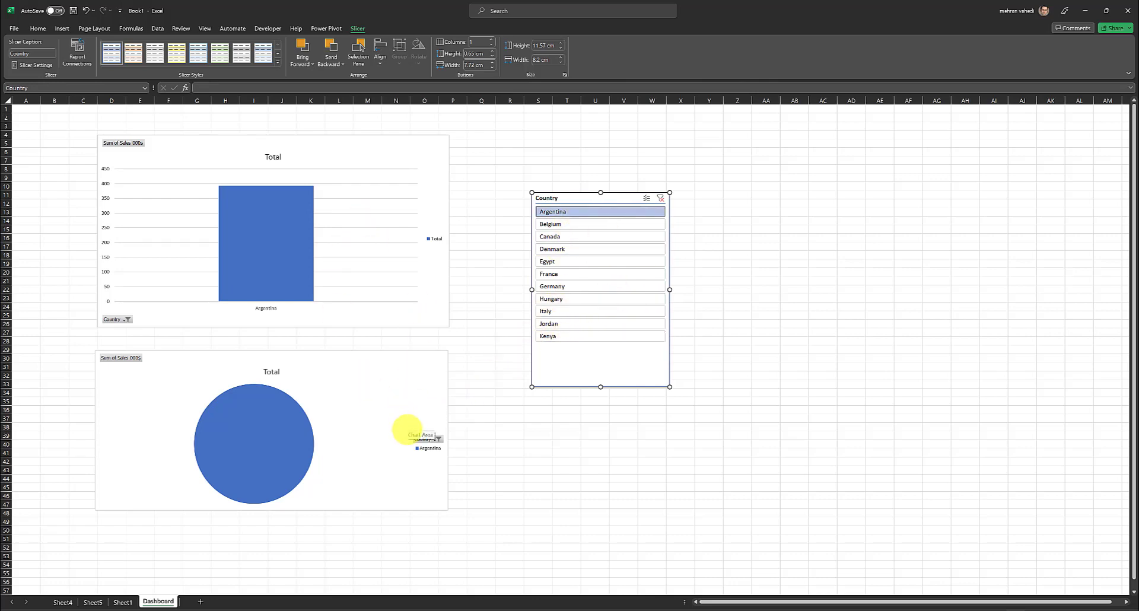
click(578, 311)
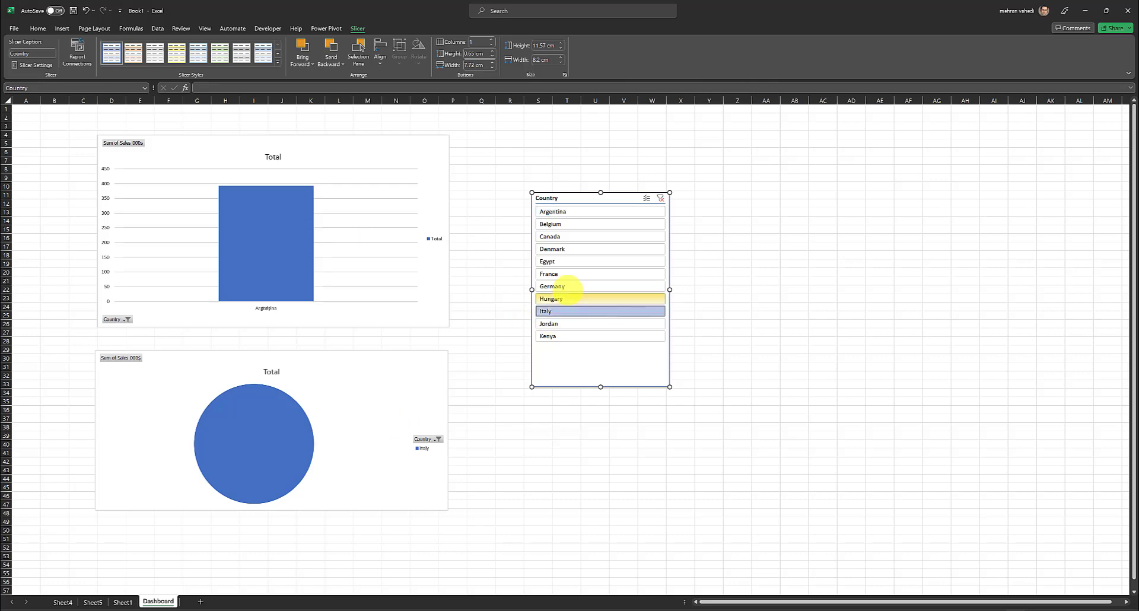
click(566, 287)
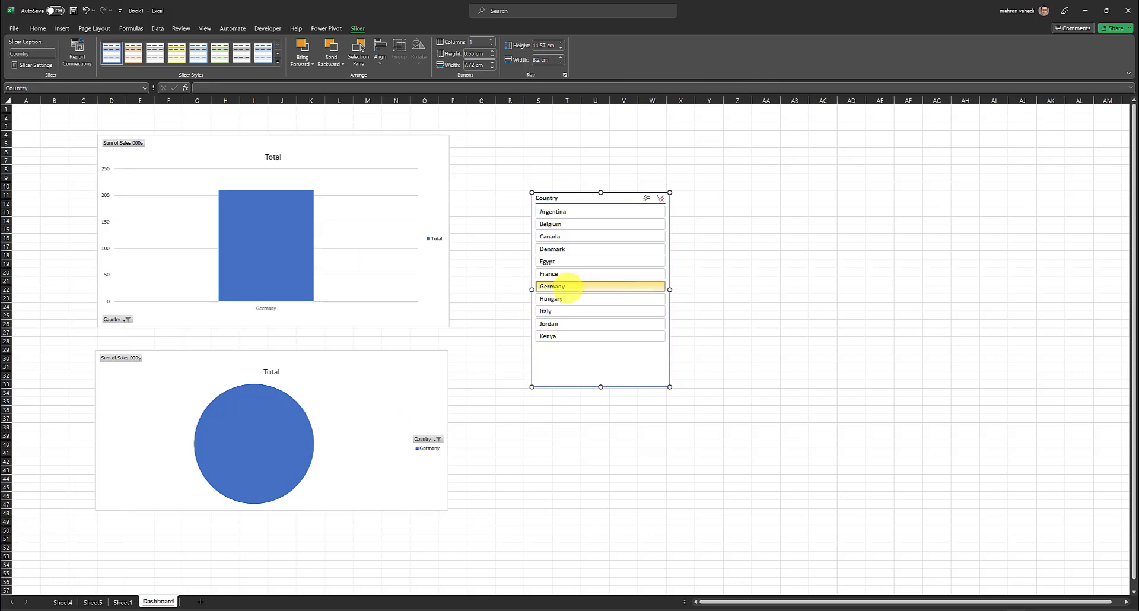